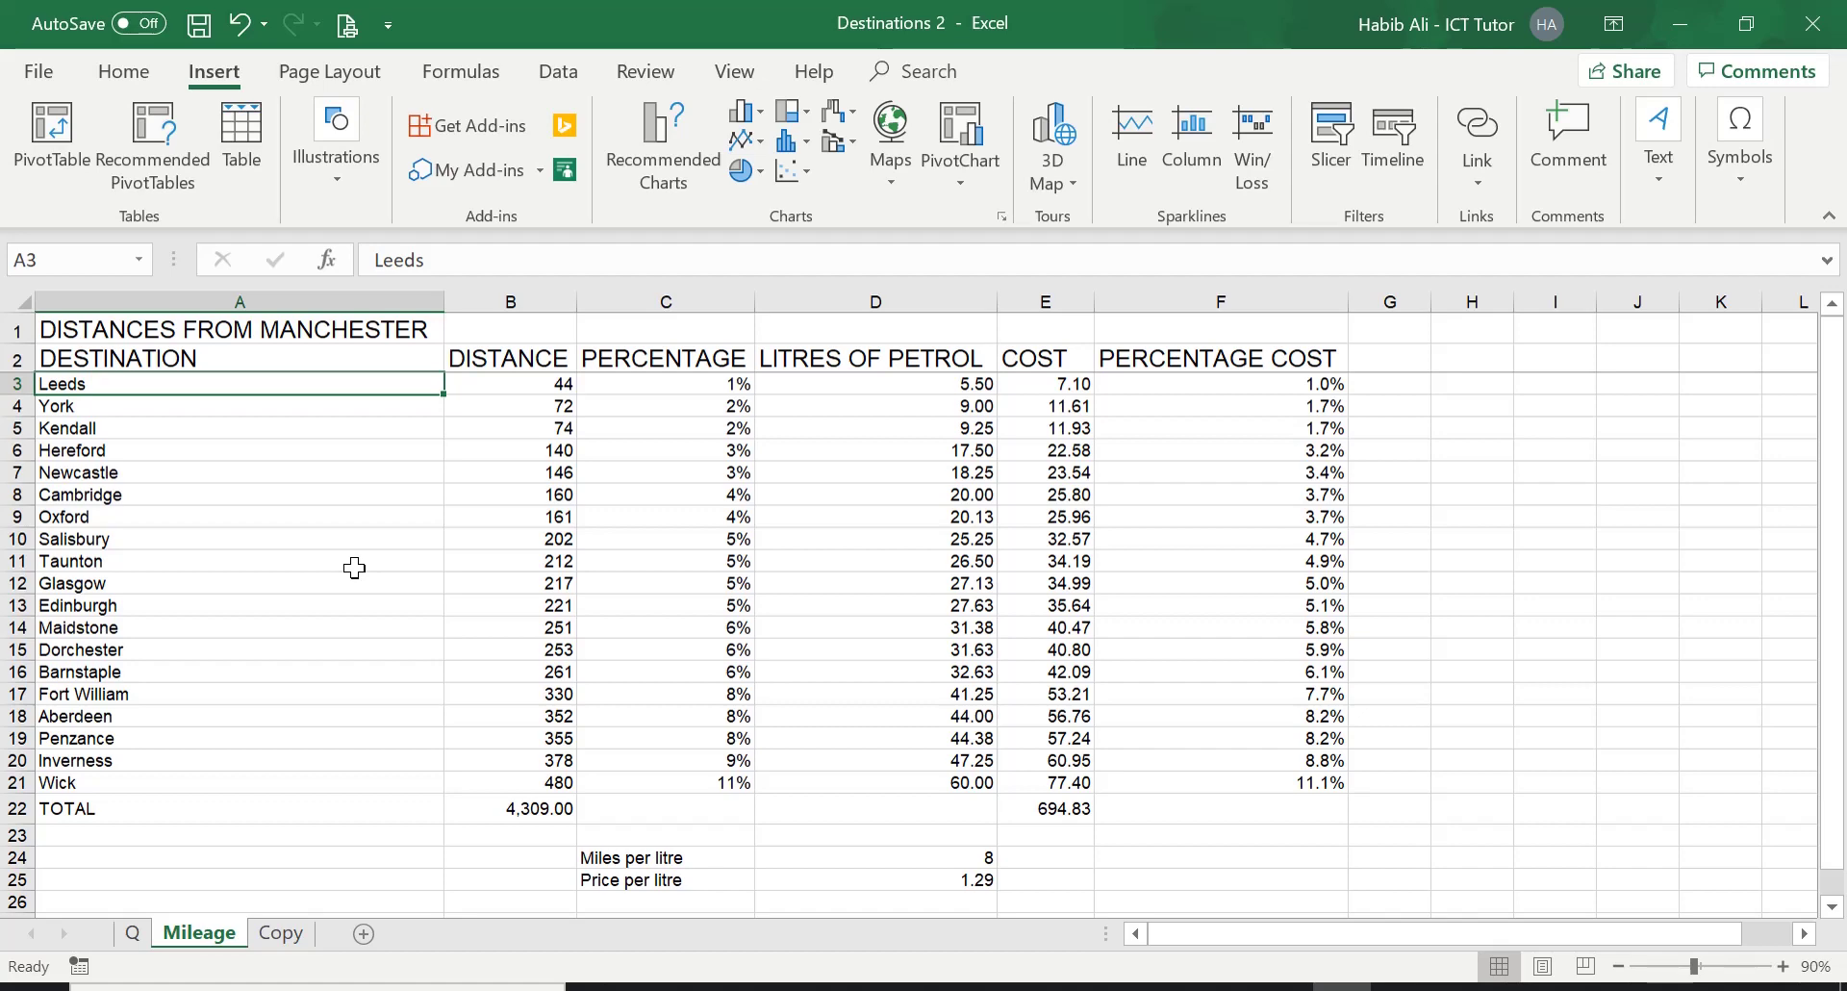
Check the question on the Q sheet, then go back to the Mileage distances table
left_click(134, 935)
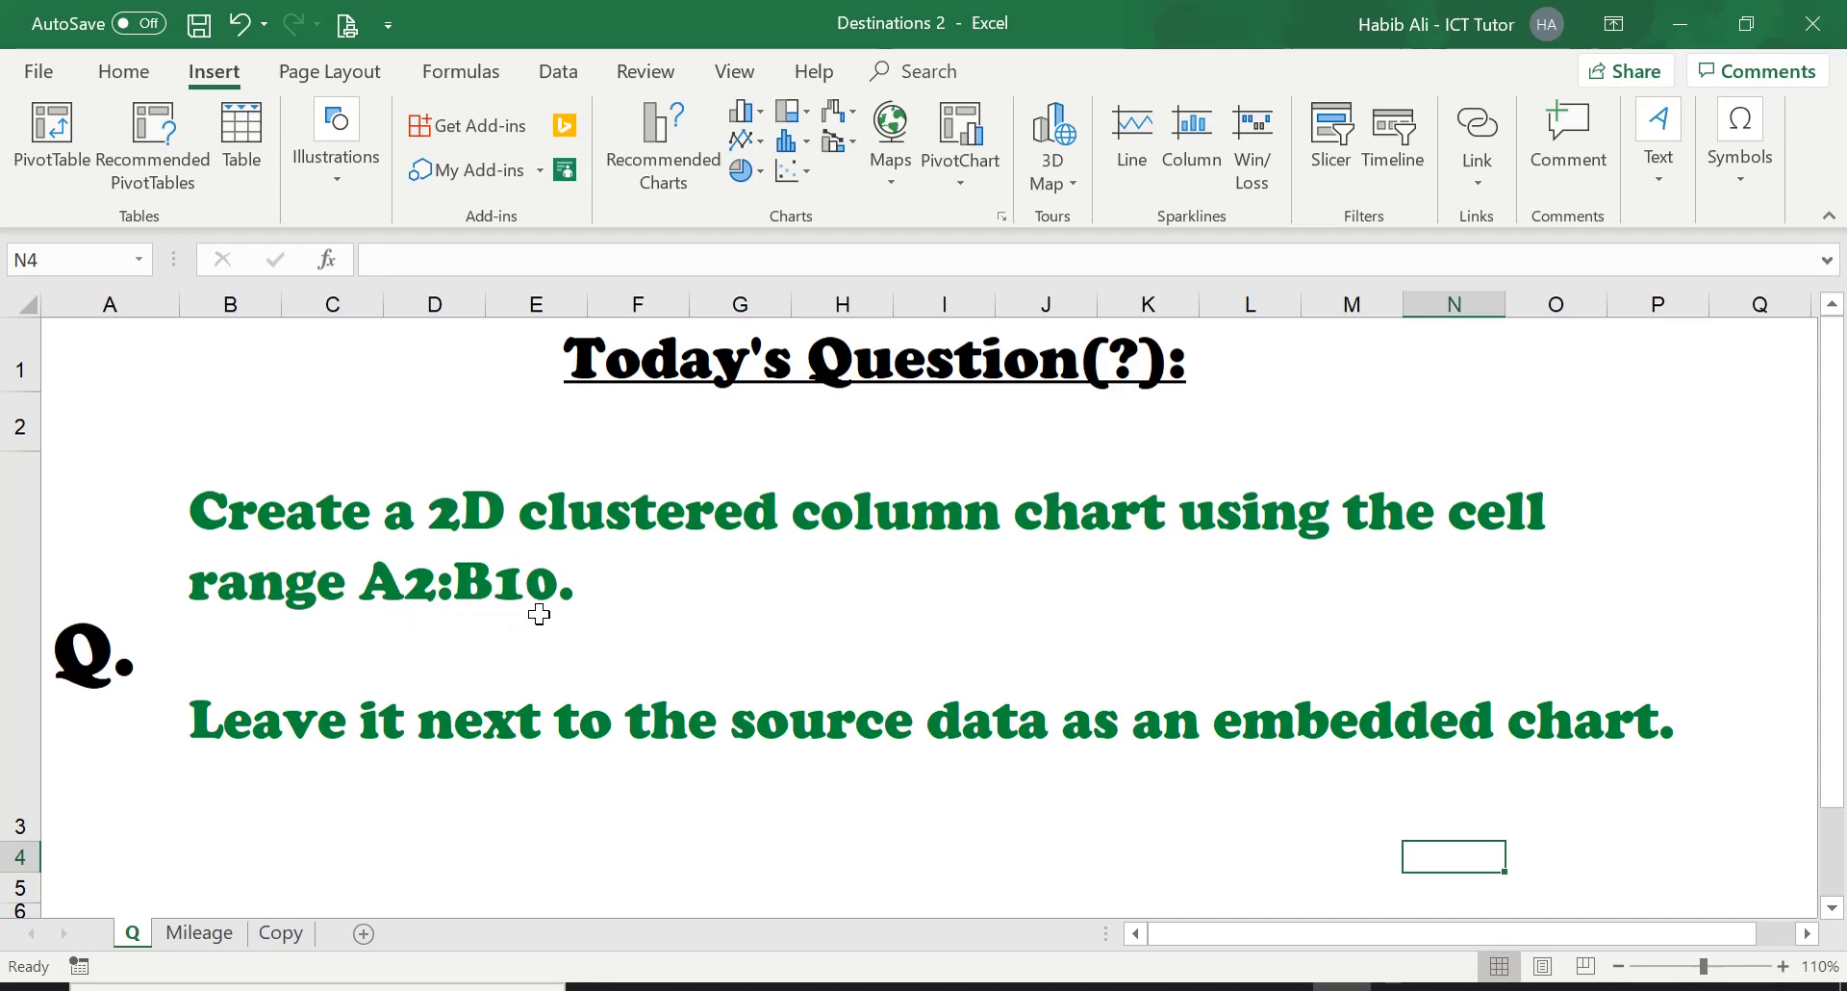
left_click(214, 941)
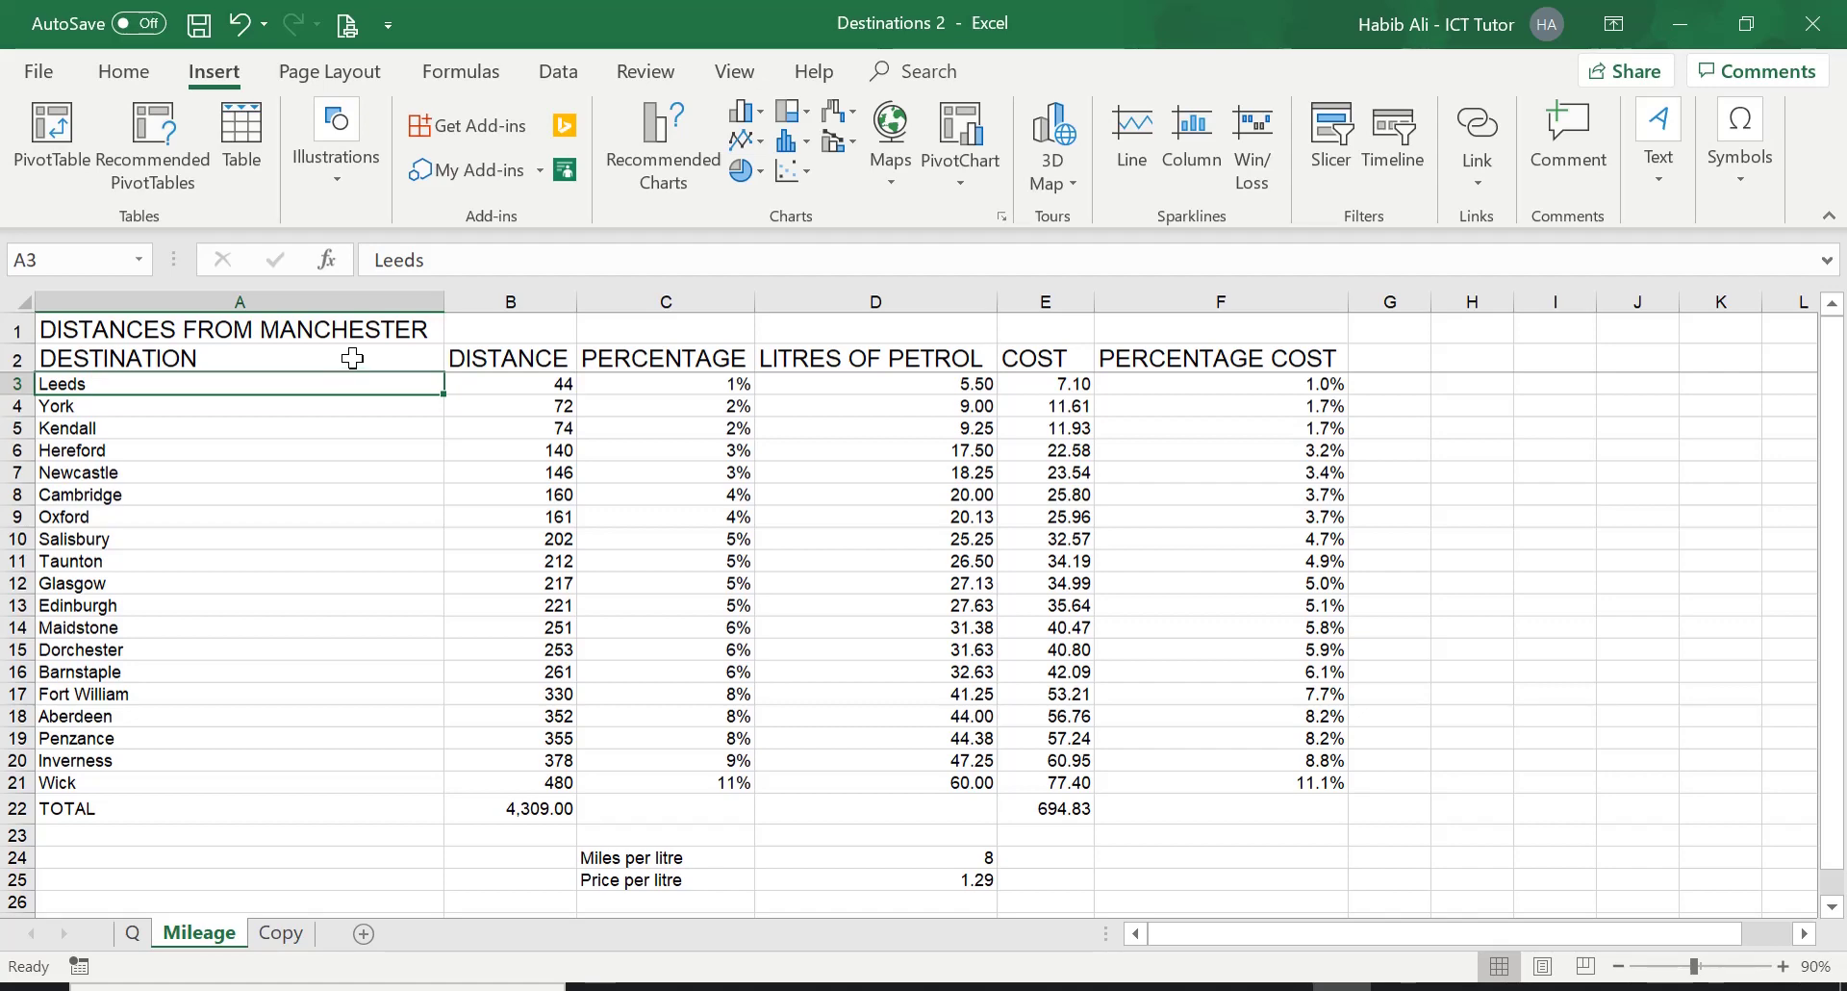
Select A2:B10, the destinations Leeds to Salisbury with their distances, after two mis-sized attempts
left_click_drag(354, 358, 595, 714)
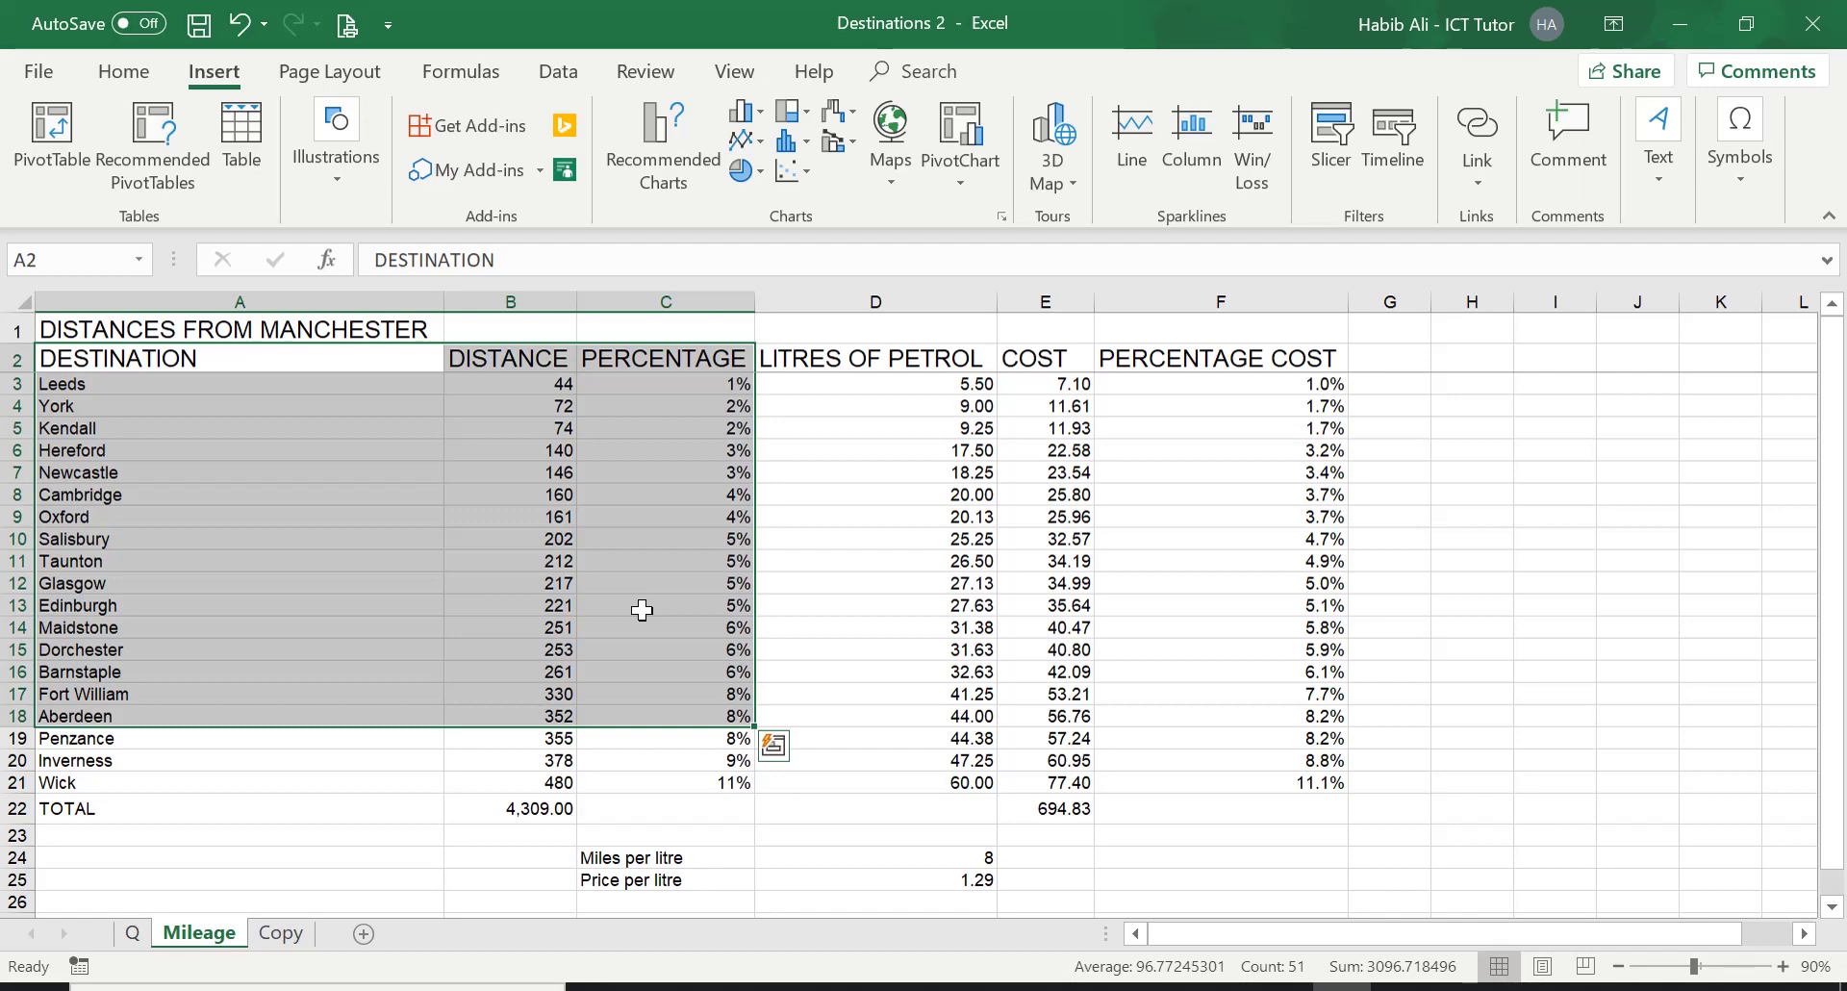
left_click(273, 354)
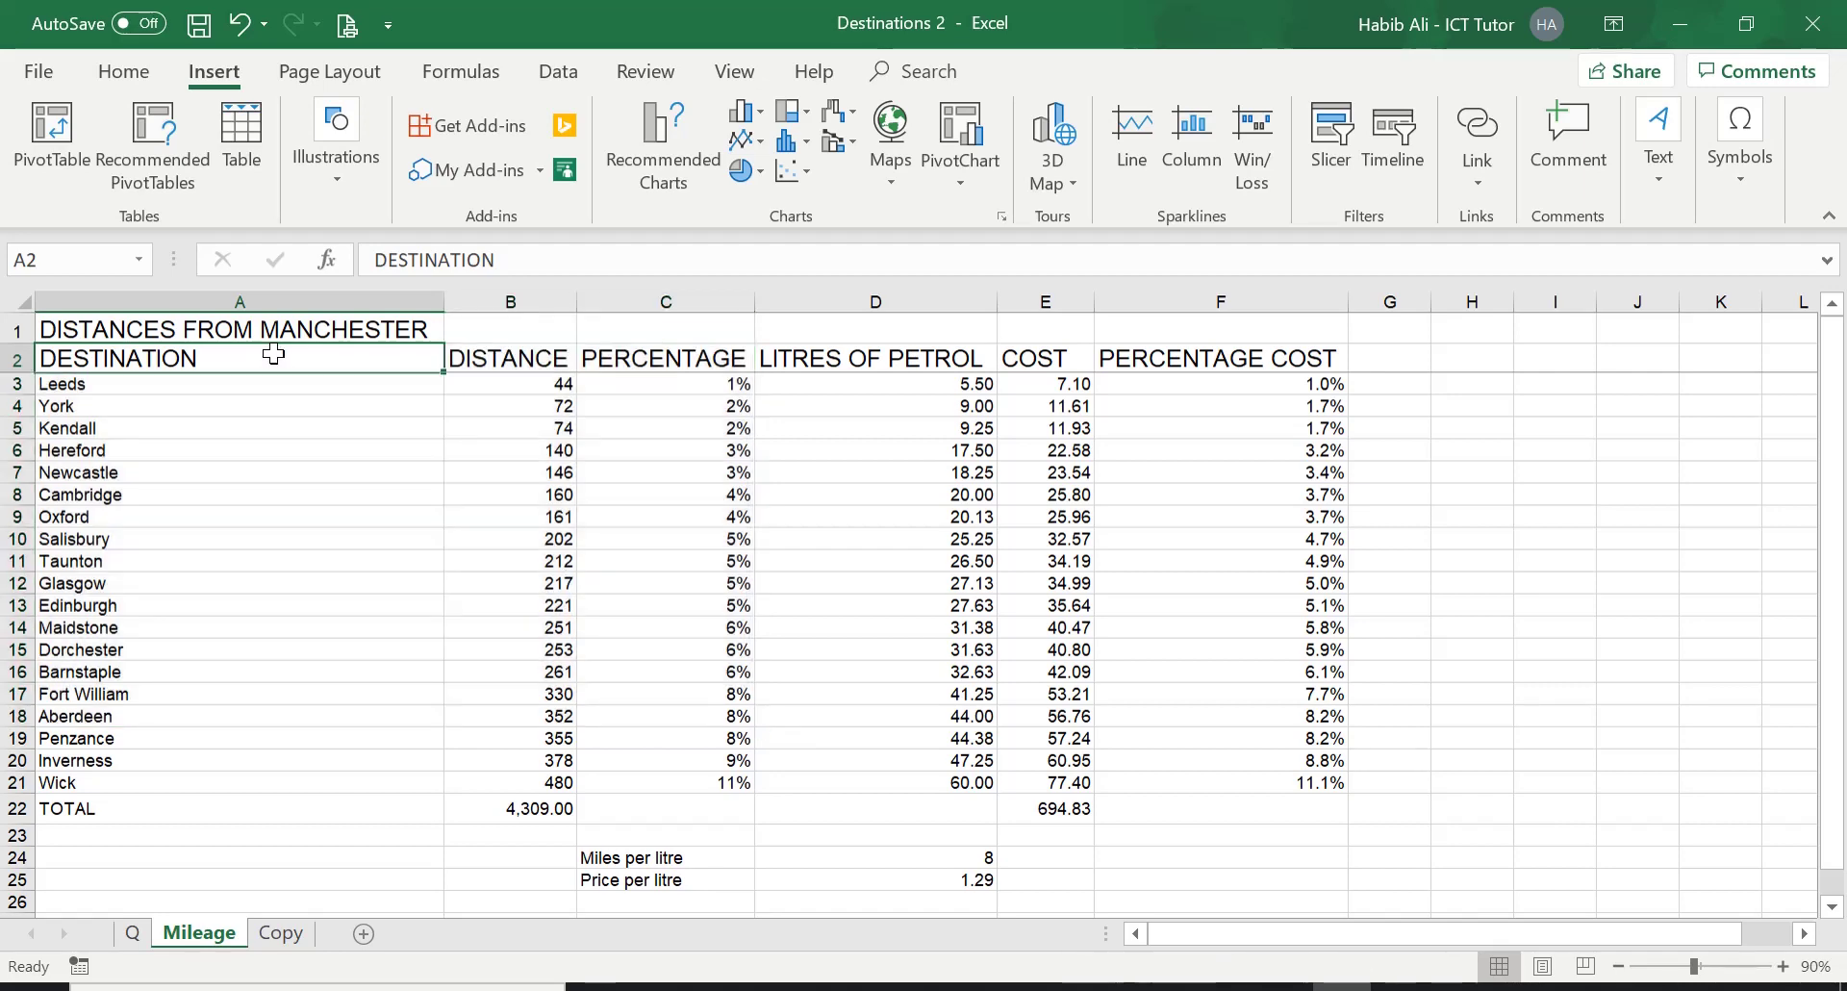
left_click_drag(349, 358, 482, 450)
left_click(258, 356)
left_click_drag(263, 358, 517, 530)
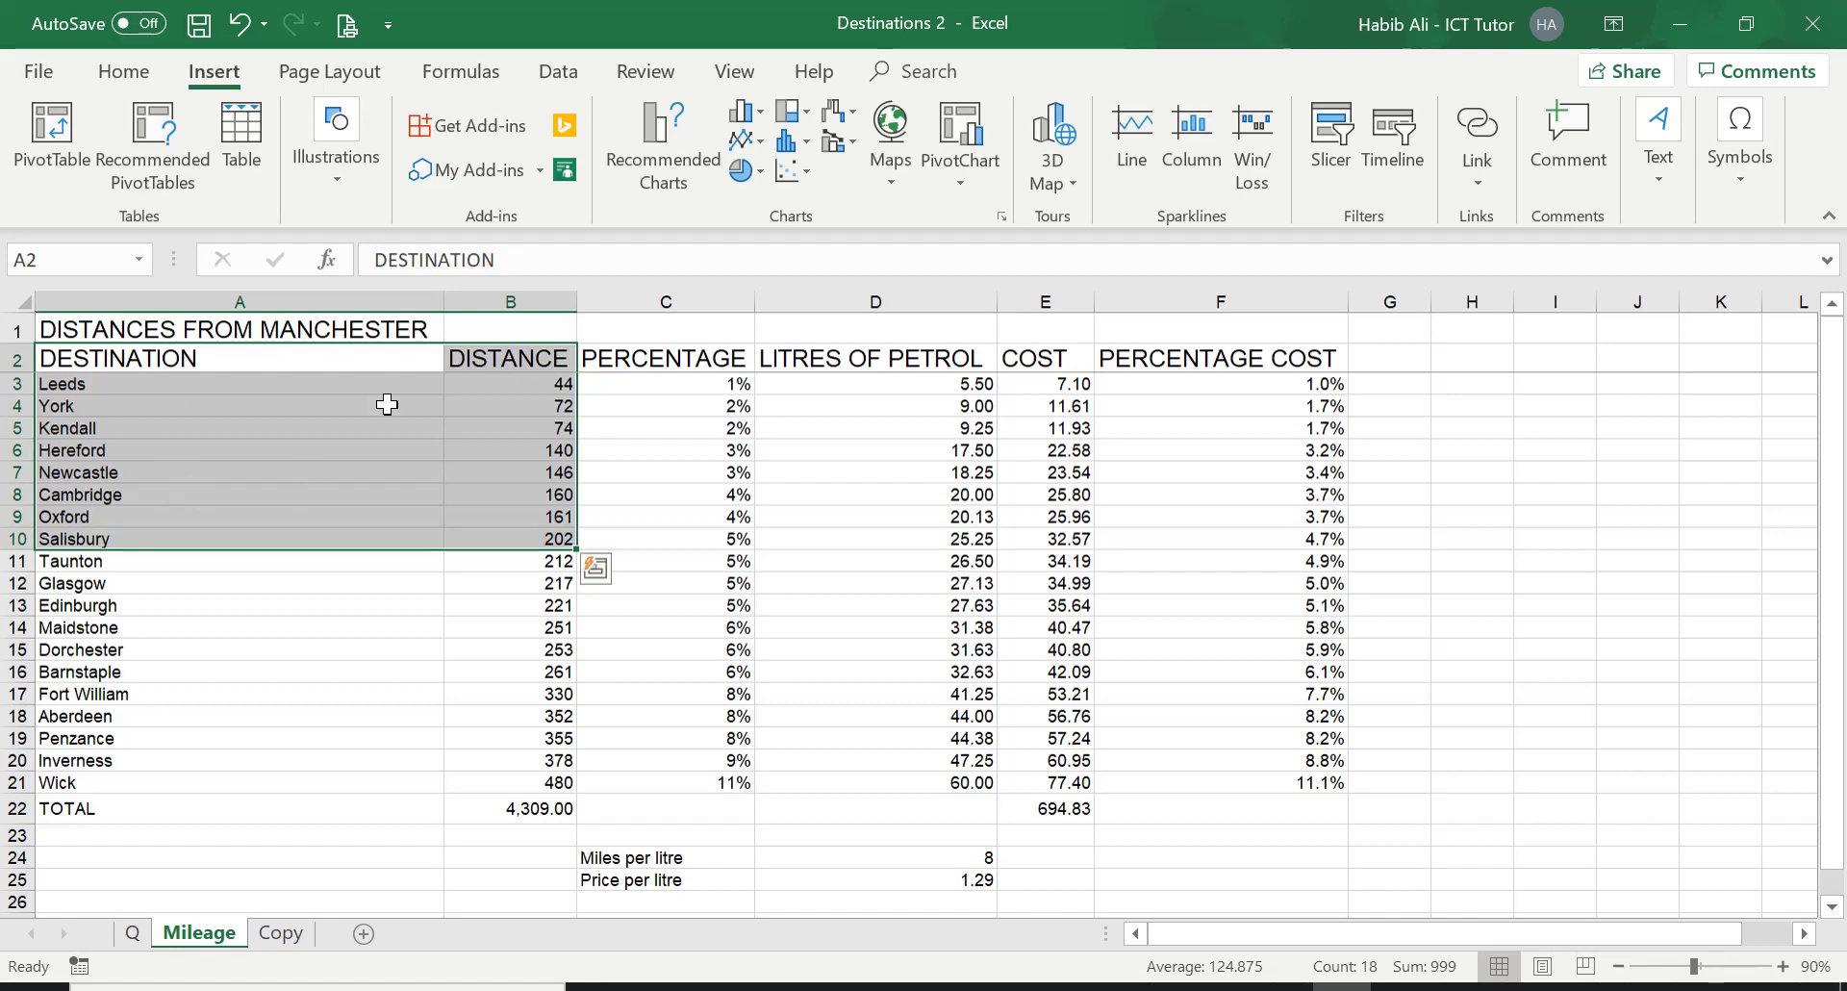
left_click(132, 933)
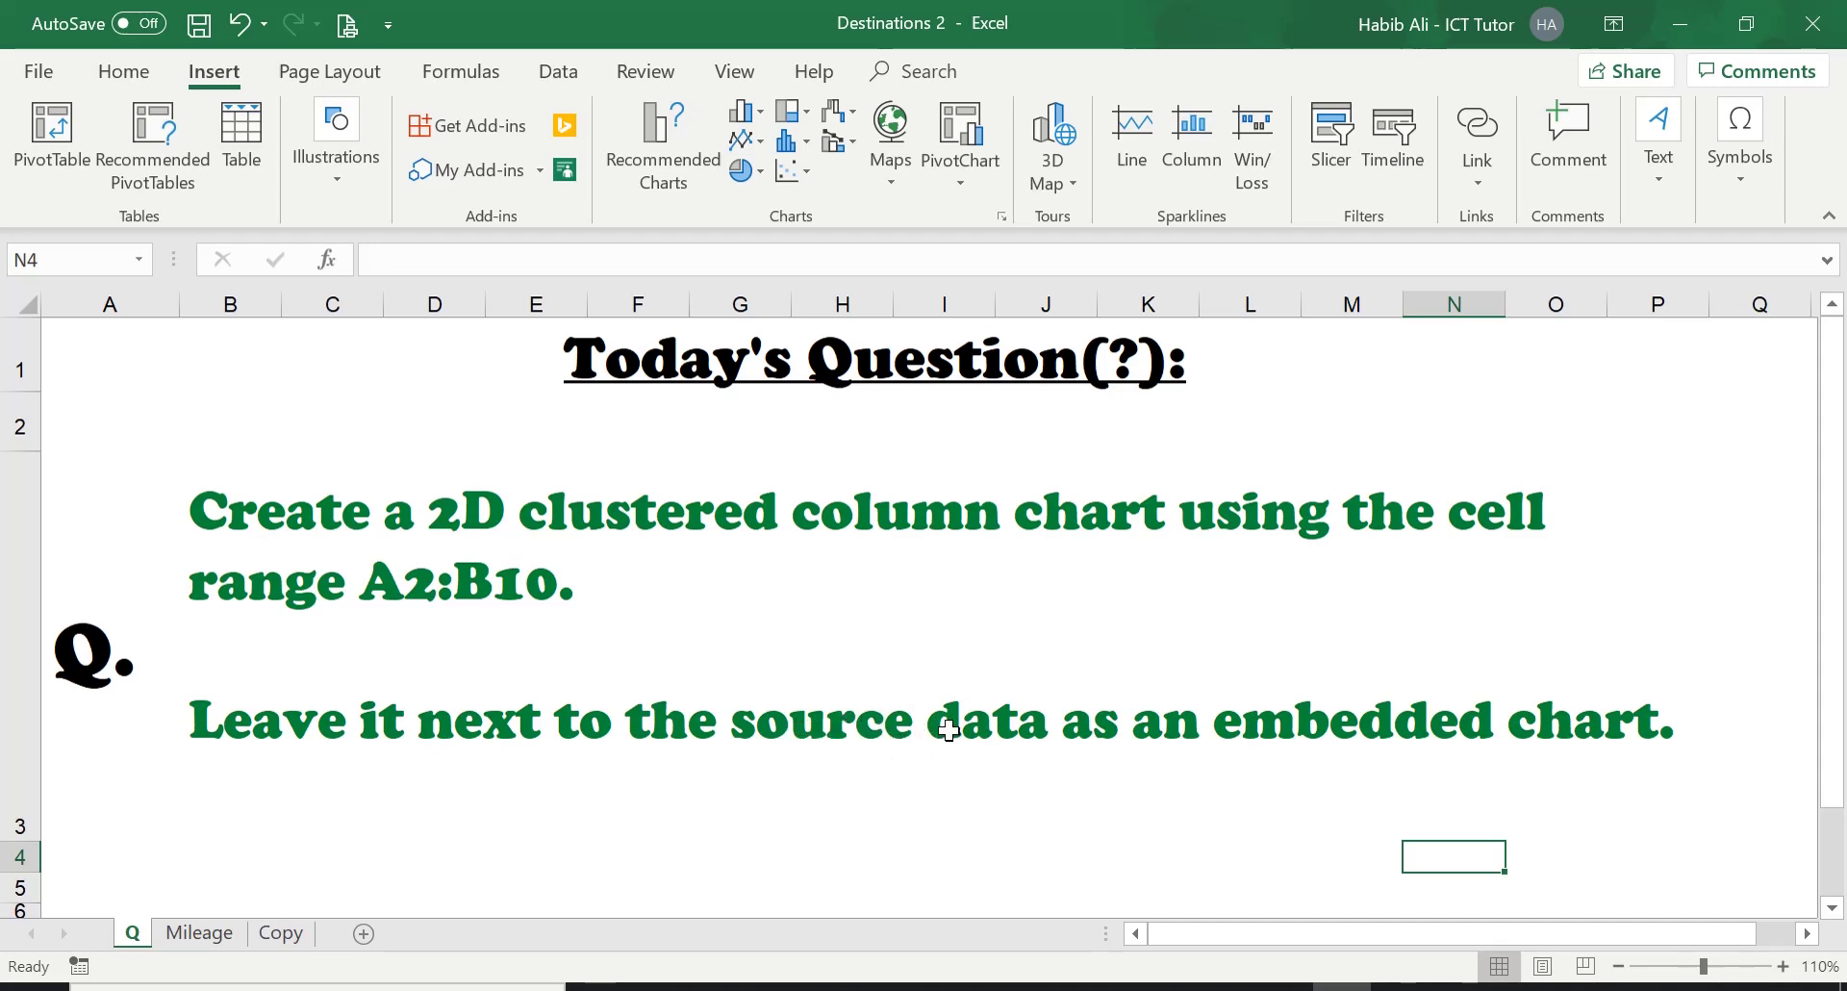
left_click(202, 936)
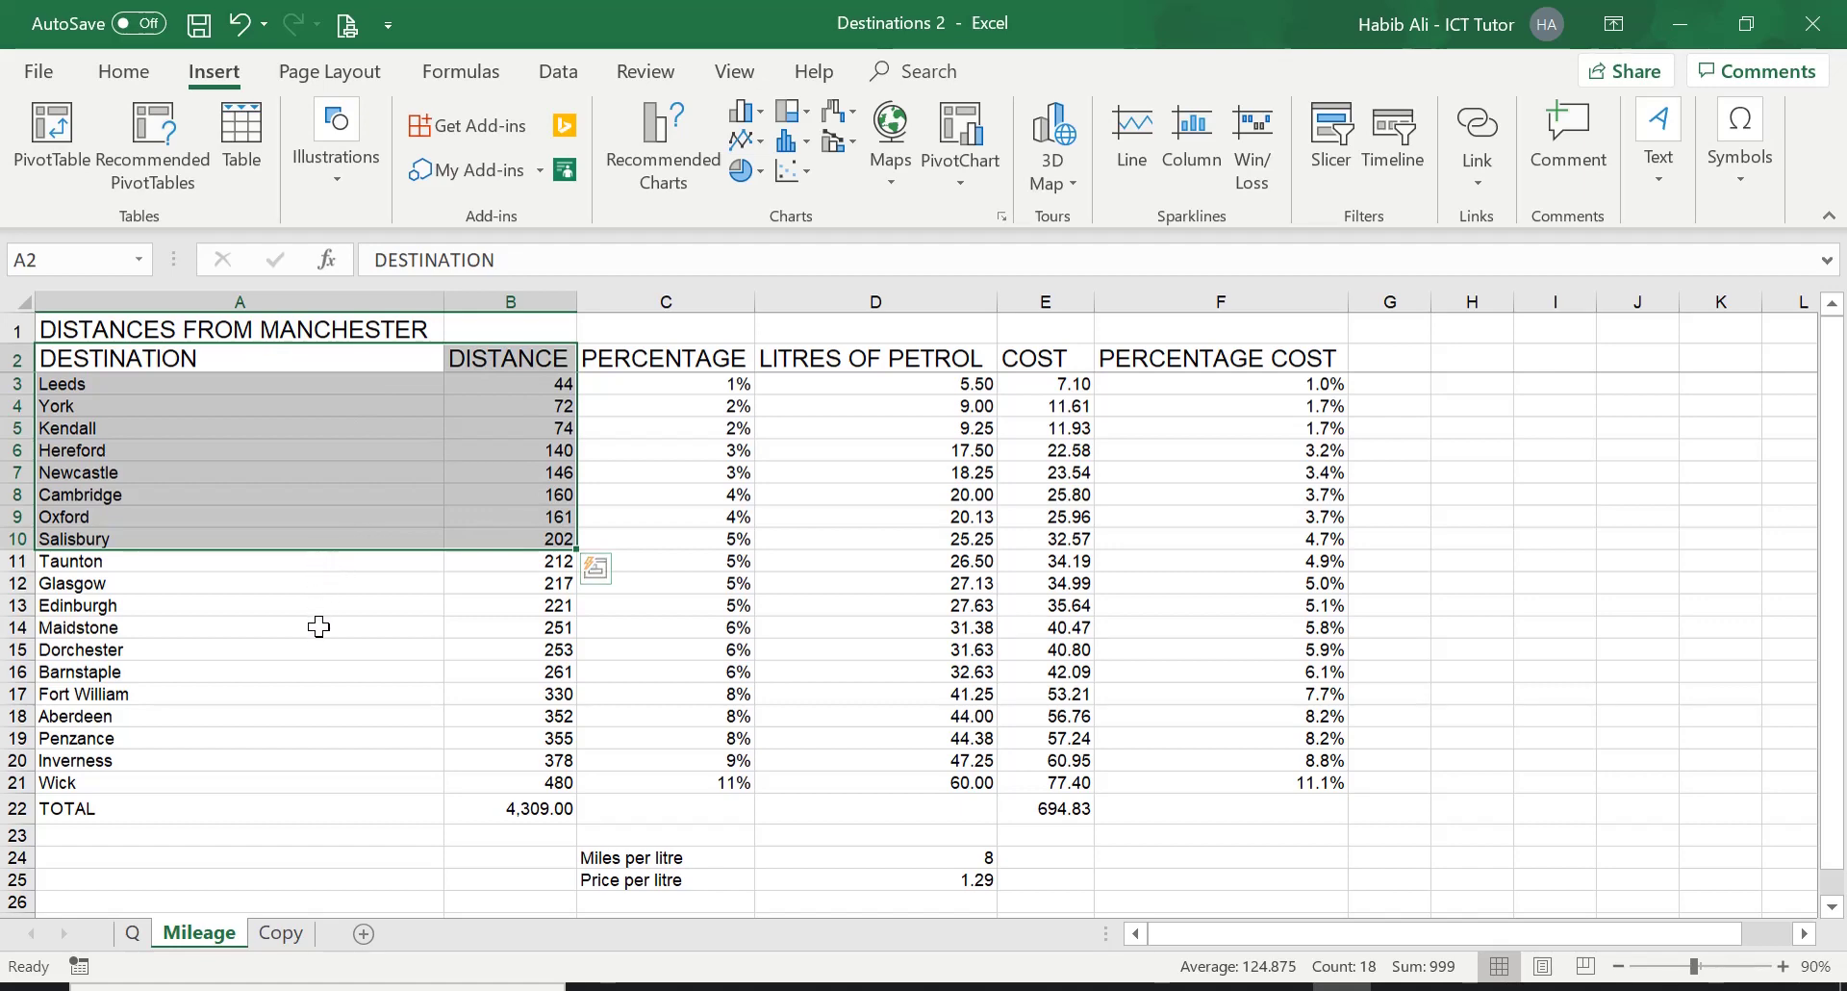
left_click_drag(334, 363, 525, 608)
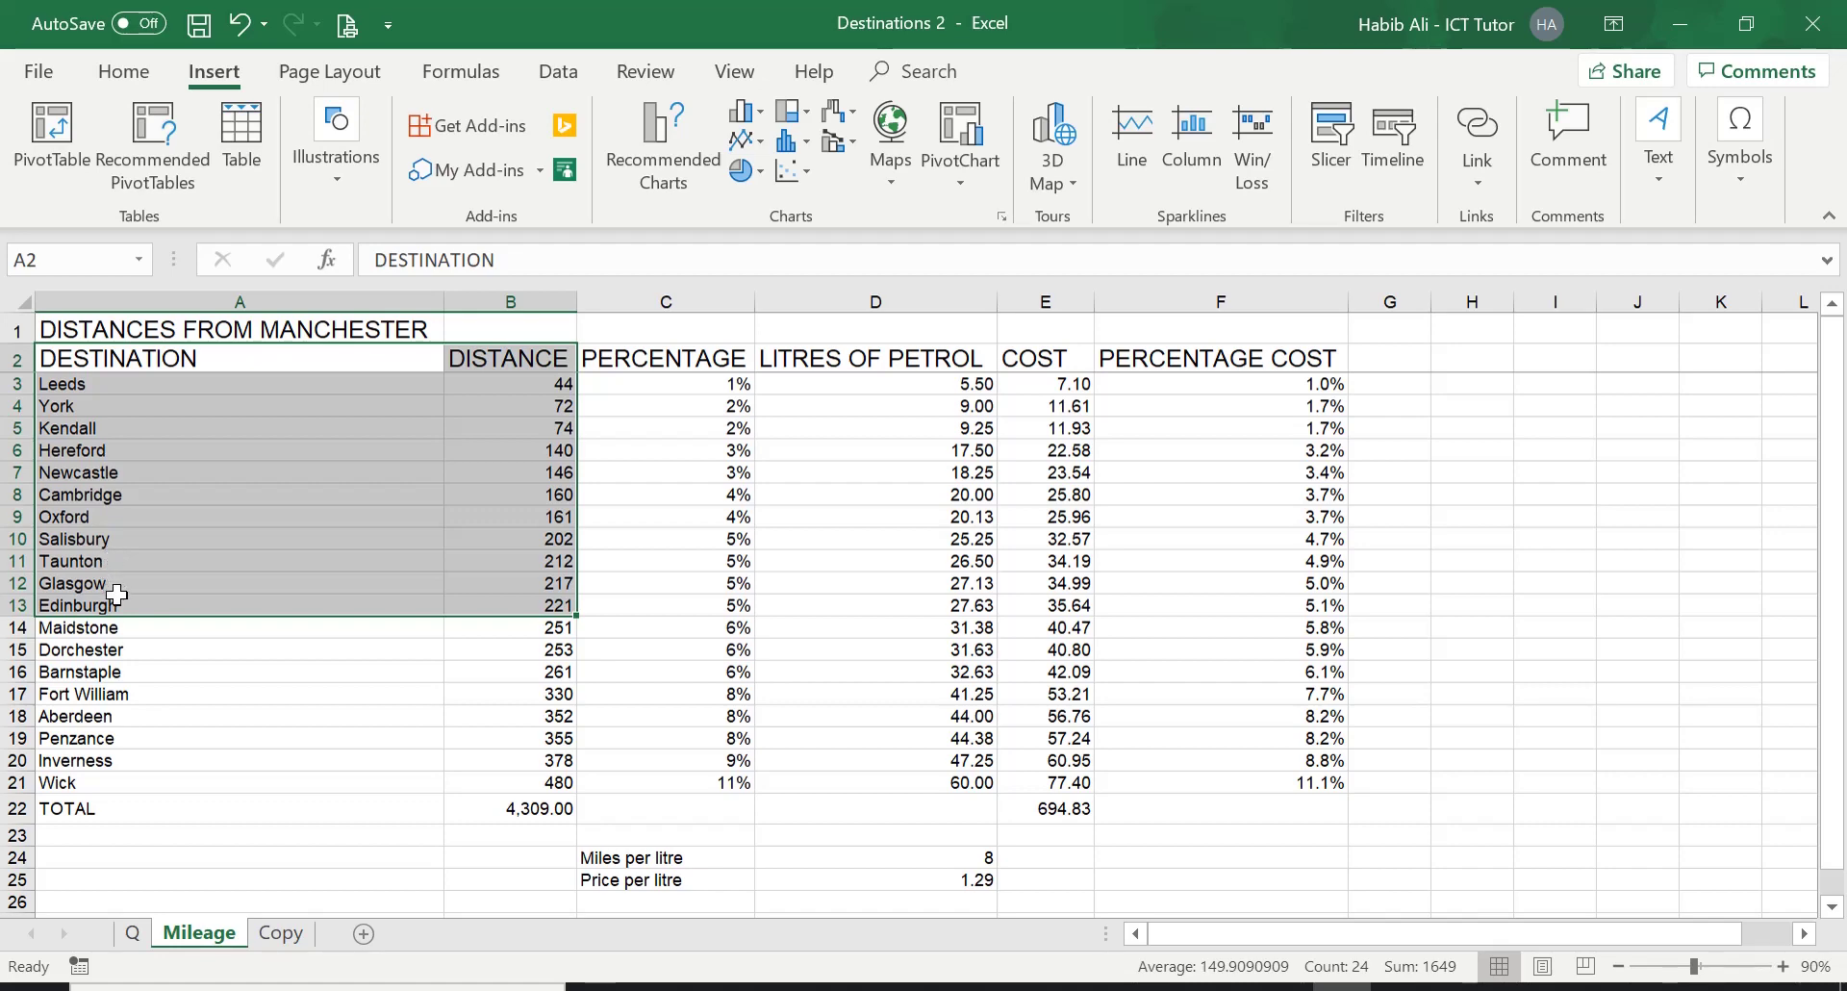
left_click(178, 633)
left_click_drag(151, 357, 515, 493)
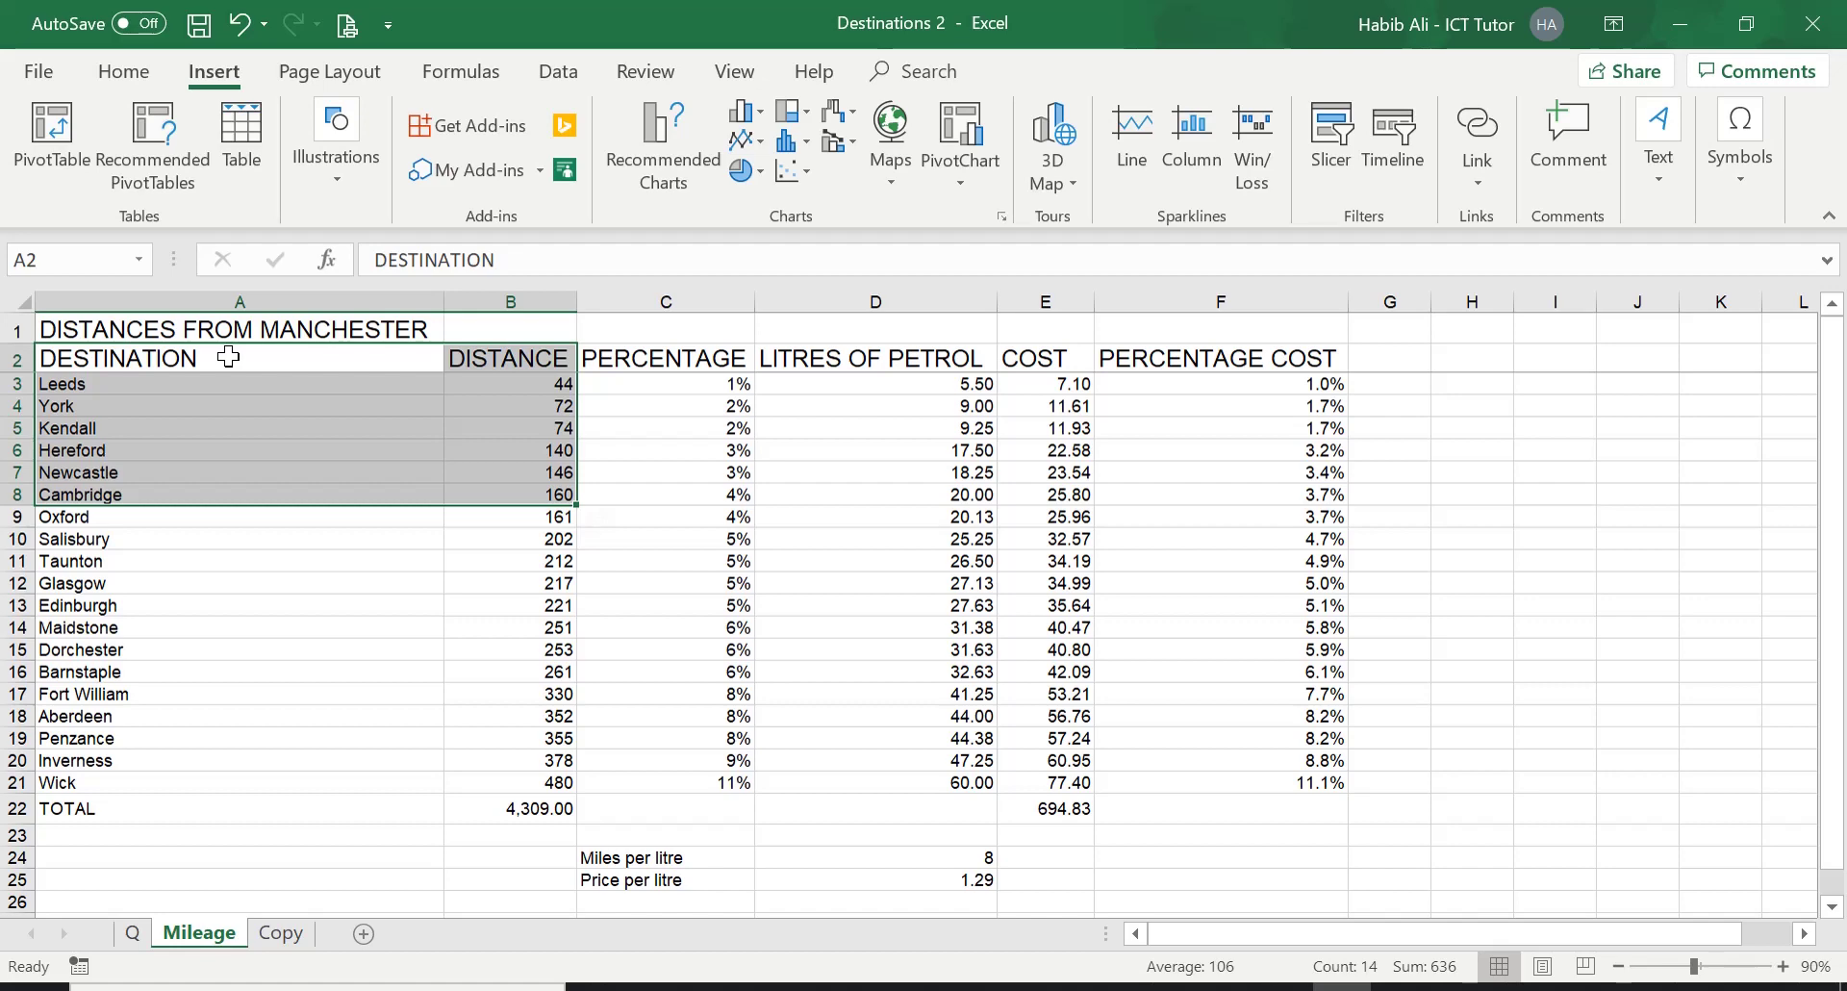
left_click(274, 361)
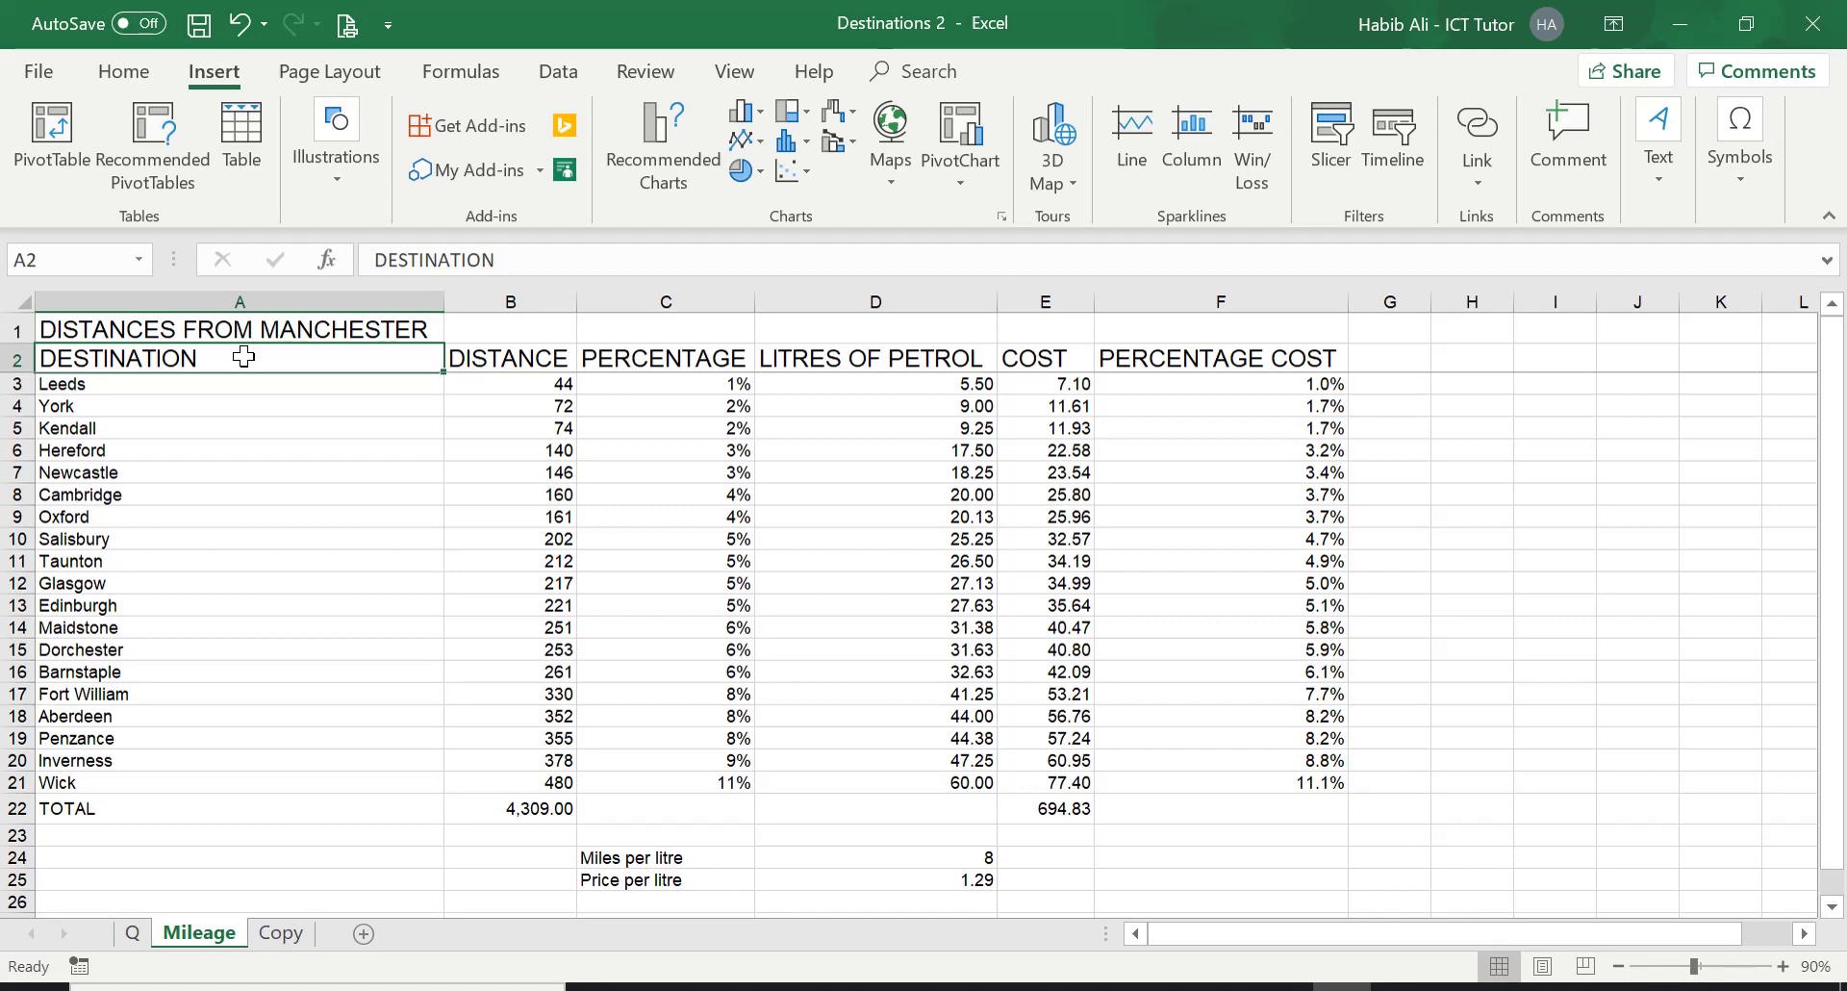
Select the destinations and distances in A2:B10 for charting
left_click_drag(454, 359, 524, 545)
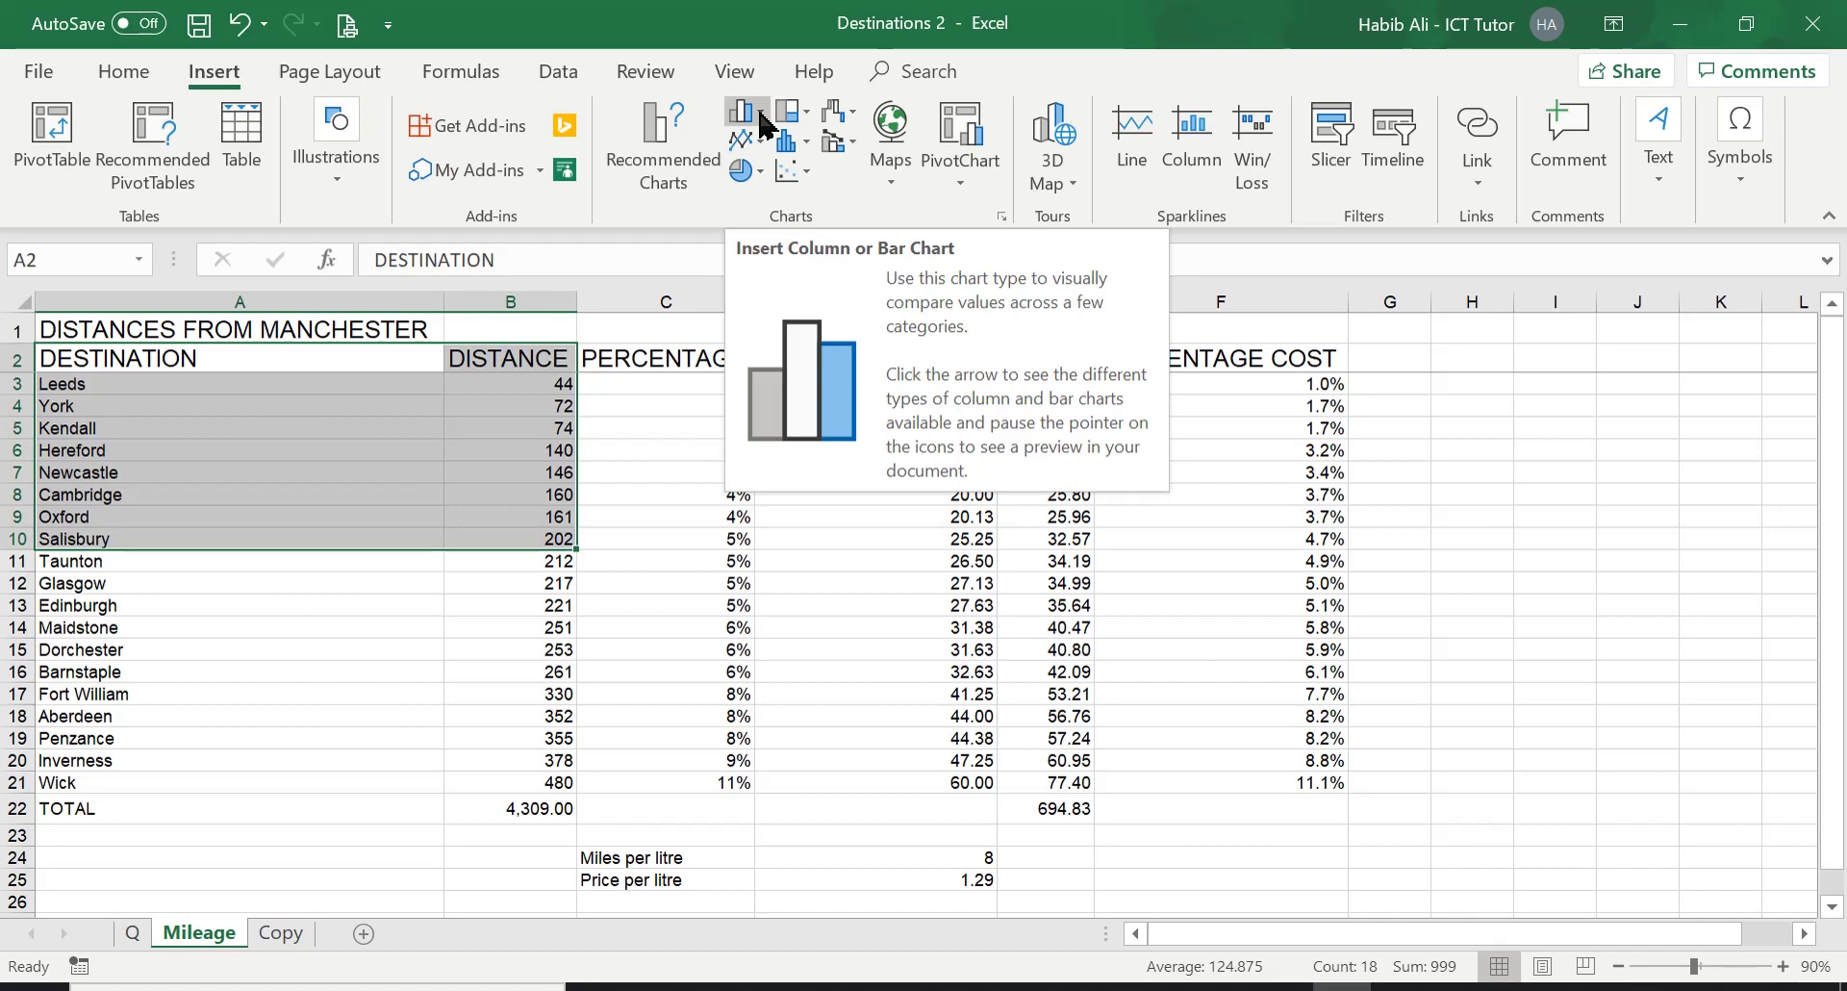
Show the Column or Bar Chart options on the Insert ribbon
left_click(760, 113)
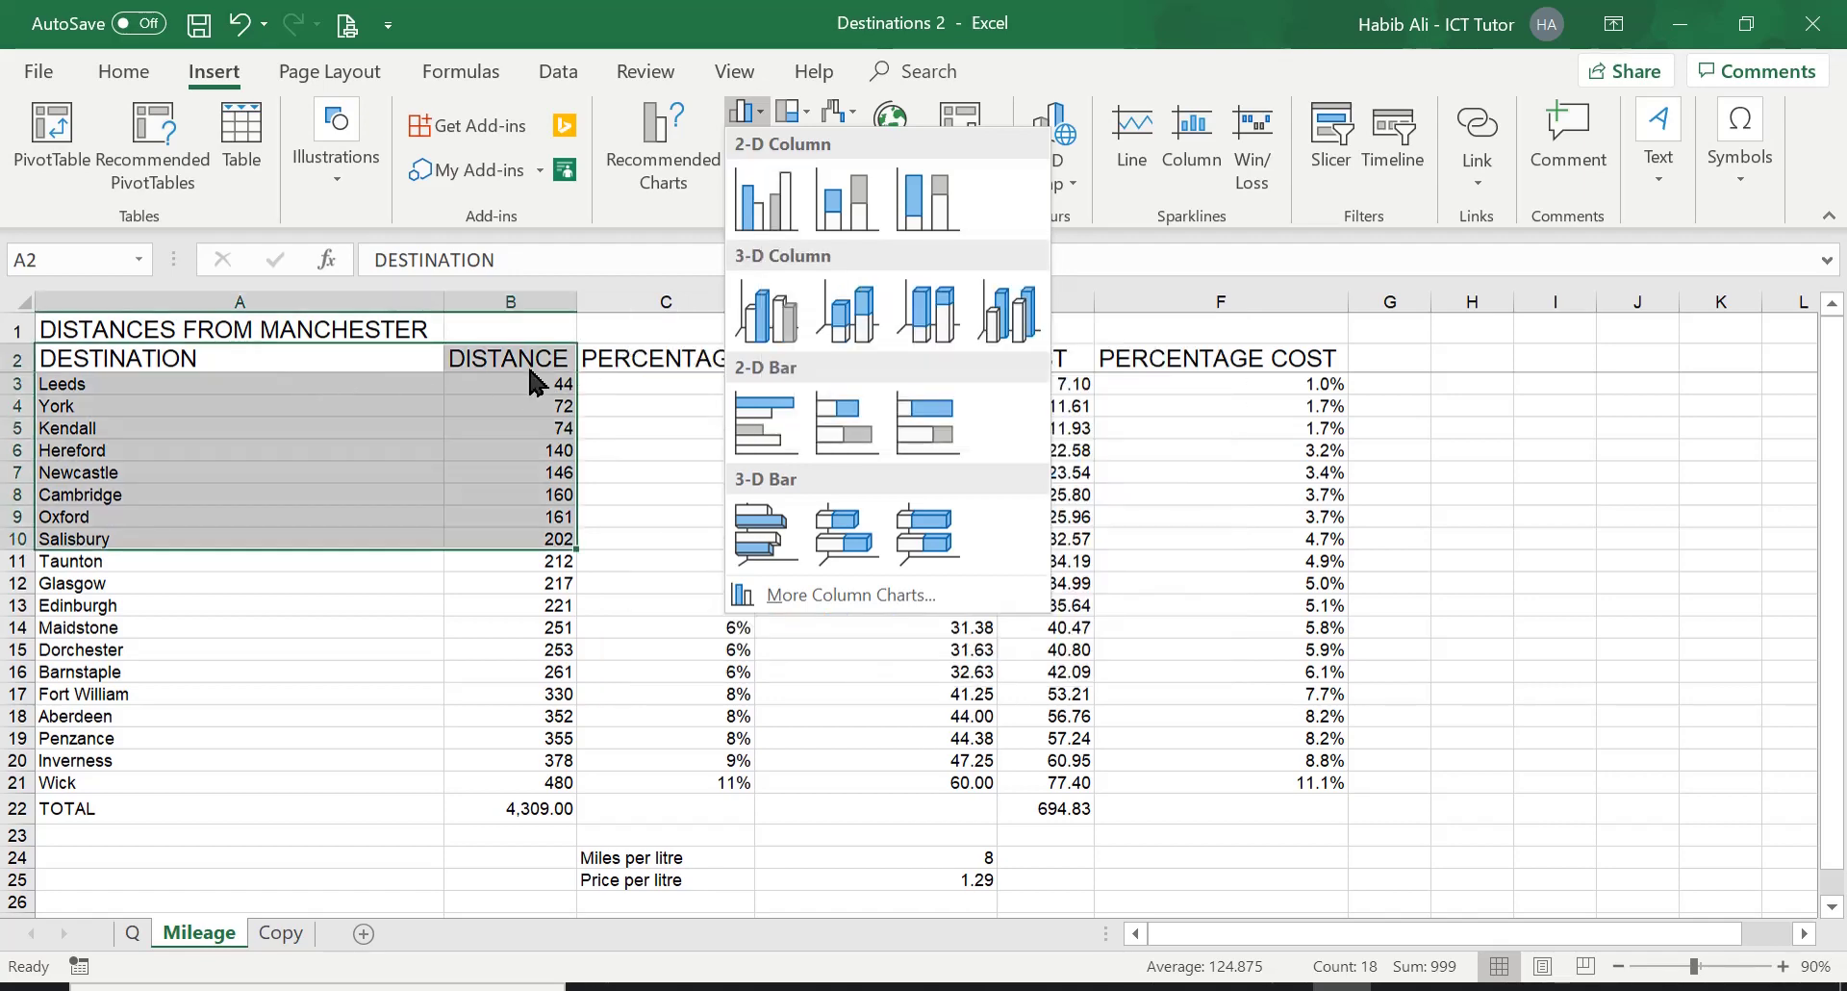
Insert a 2-D Clustered Column chart titled DISTANCE and drag it down on the sheet
left_click(765, 197)
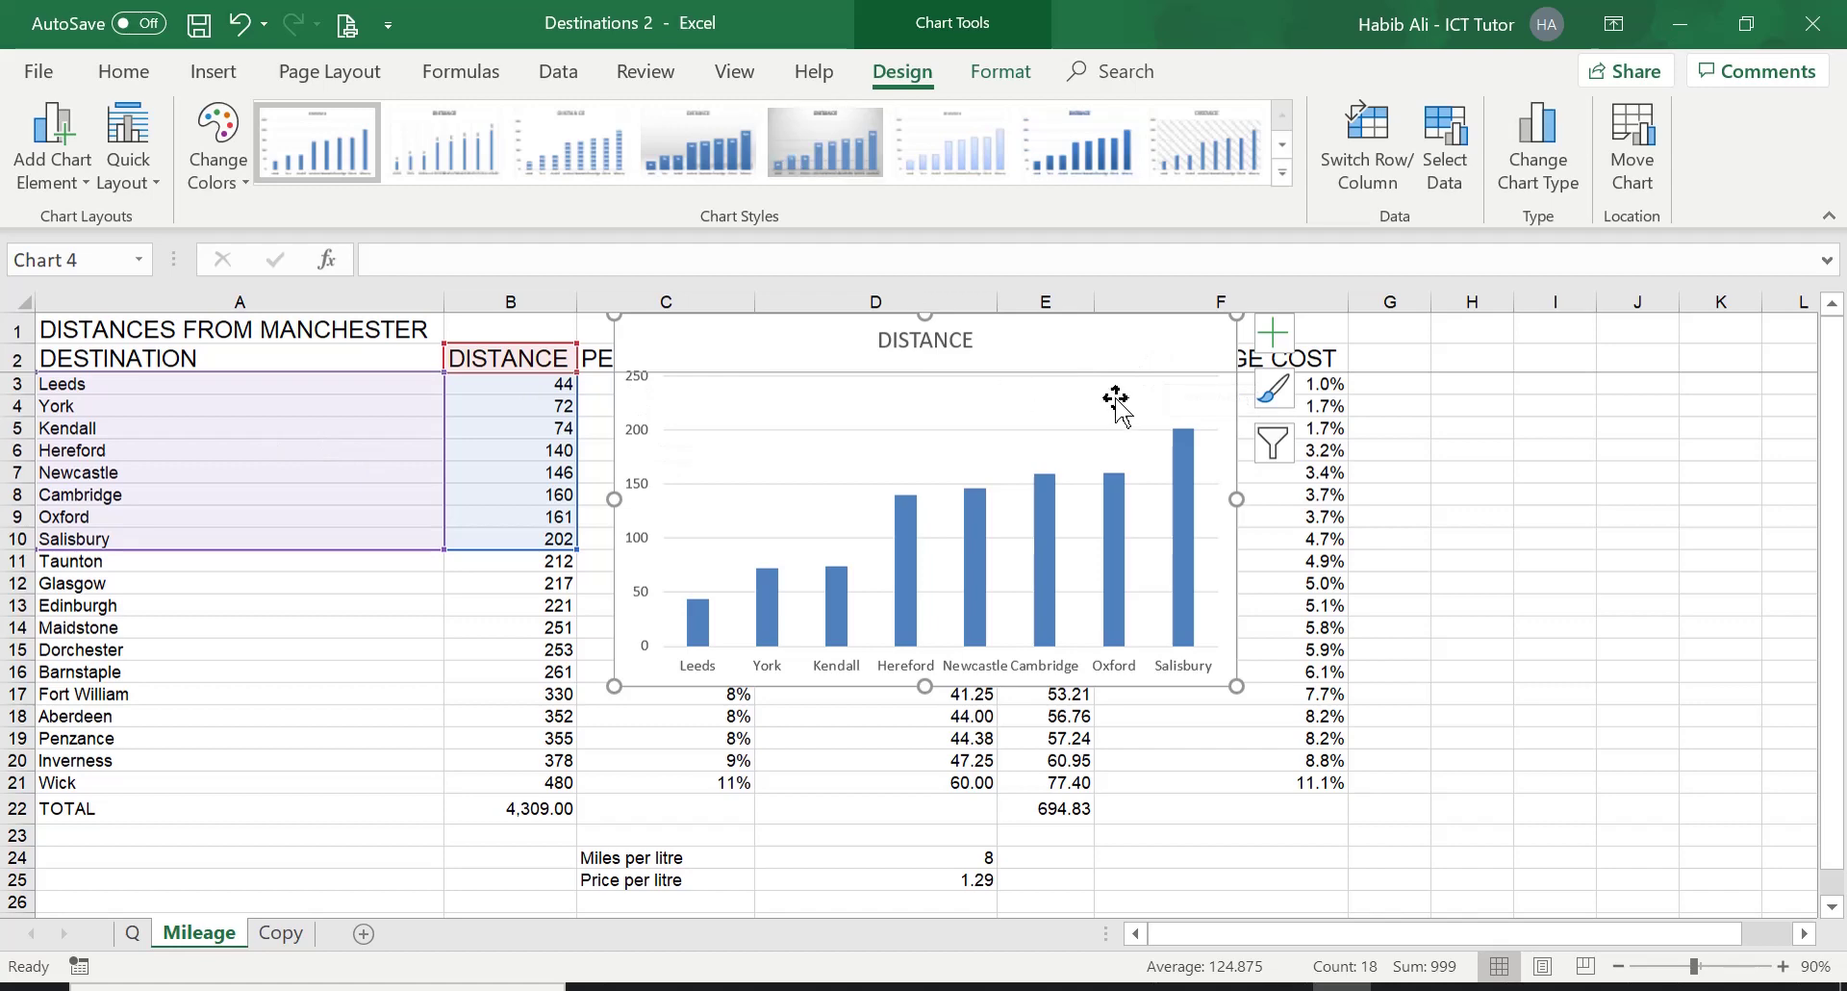
left_click_drag(1151, 352, 1661, 514)
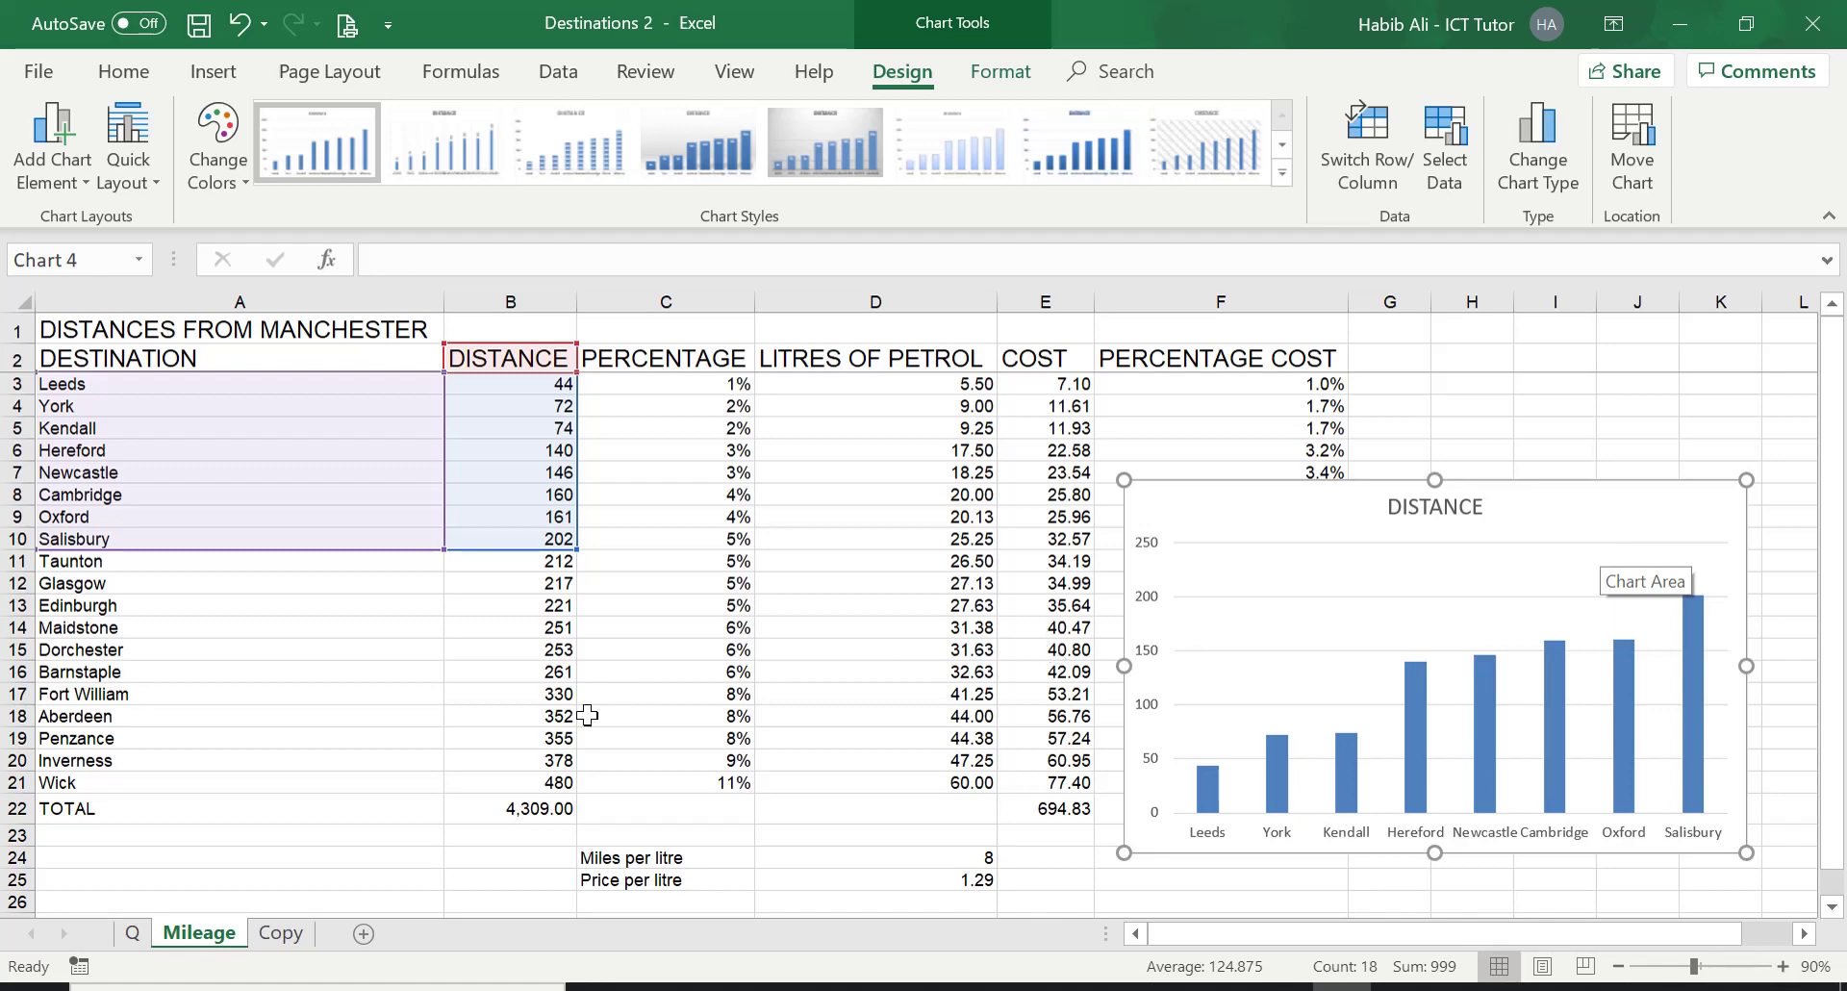
Switch to the Q sheet to reread the clustered column chart question
left_click(133, 932)
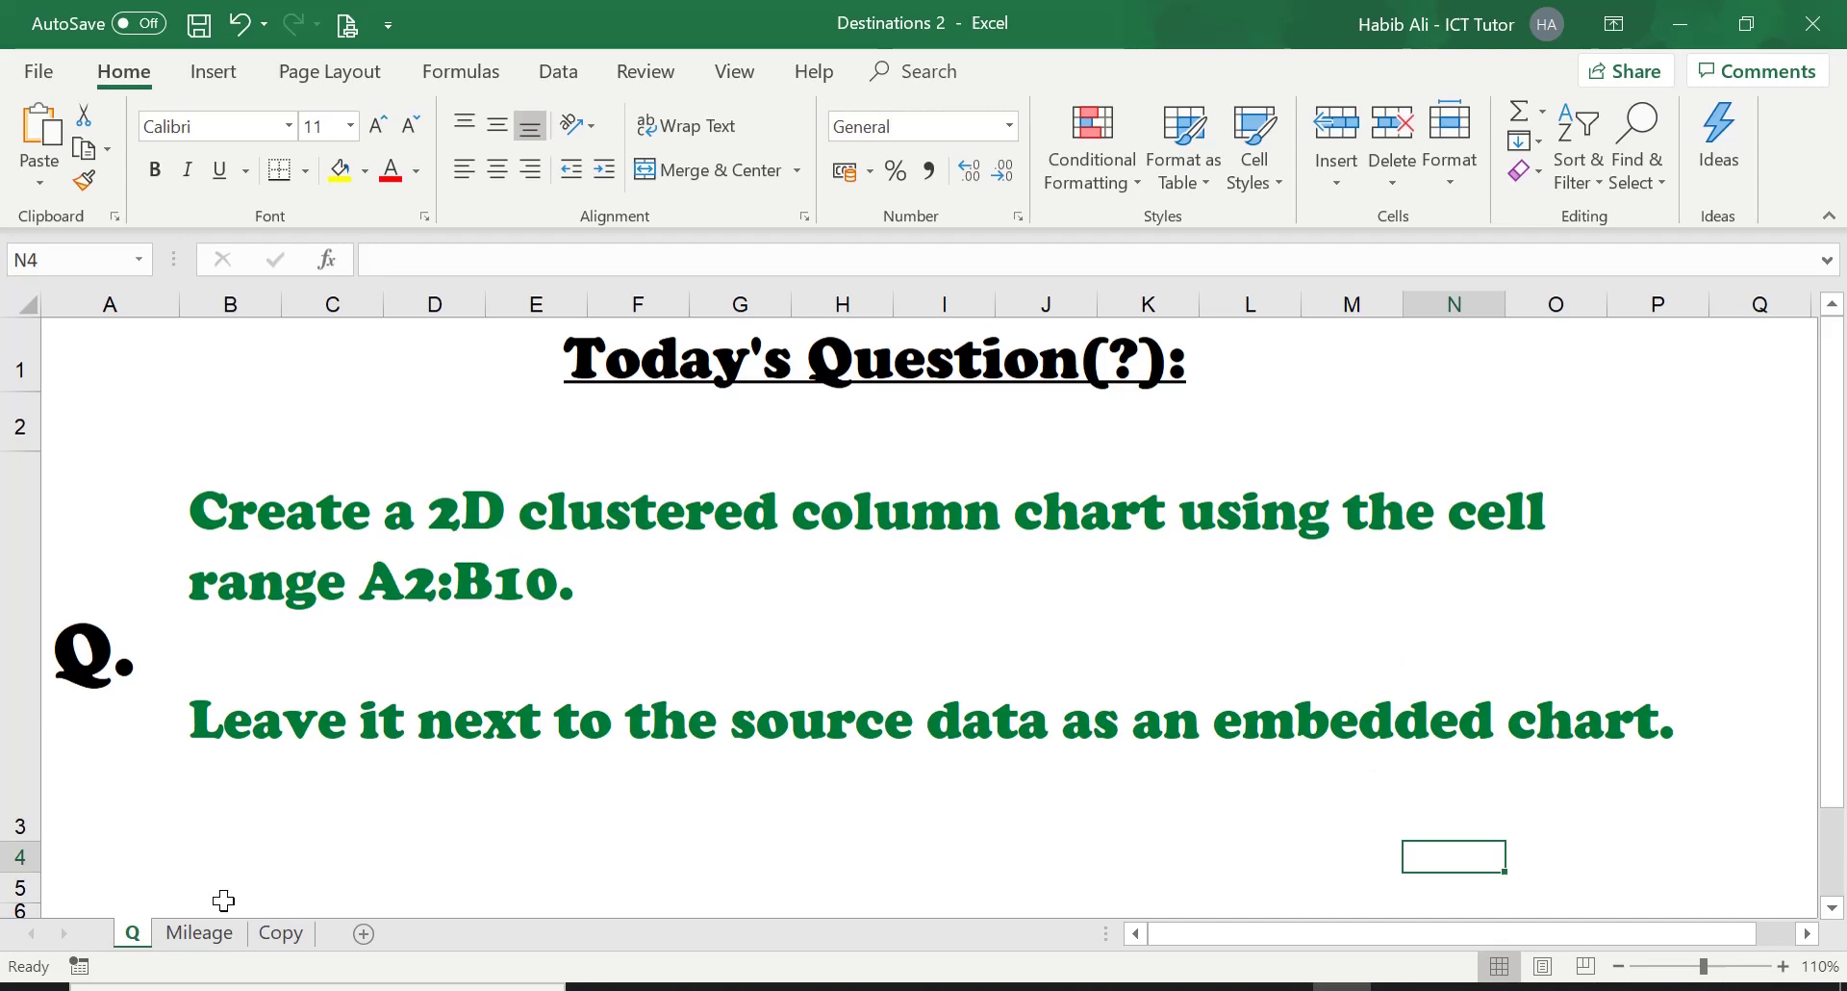
Back on the Mileage sheet, reposition the DISTANCE chart to the right of the data
left_click(199, 934)
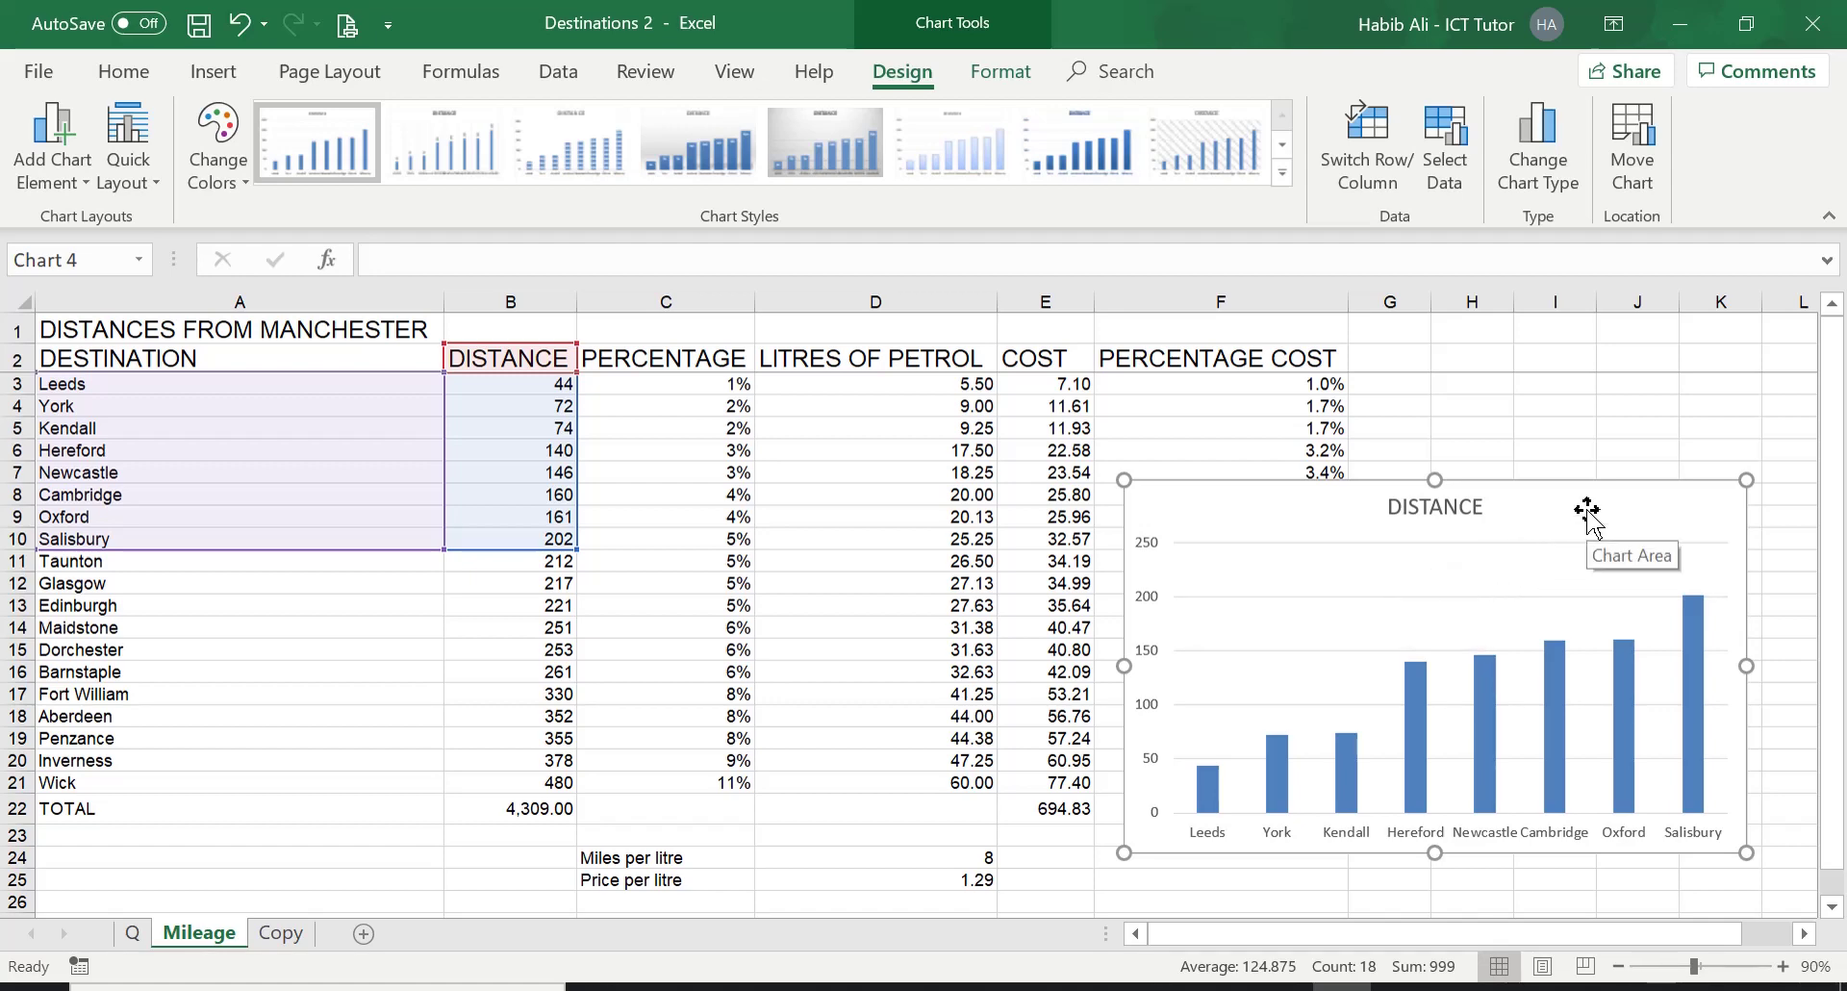
left_click_drag(1588, 510, 1622, 475)
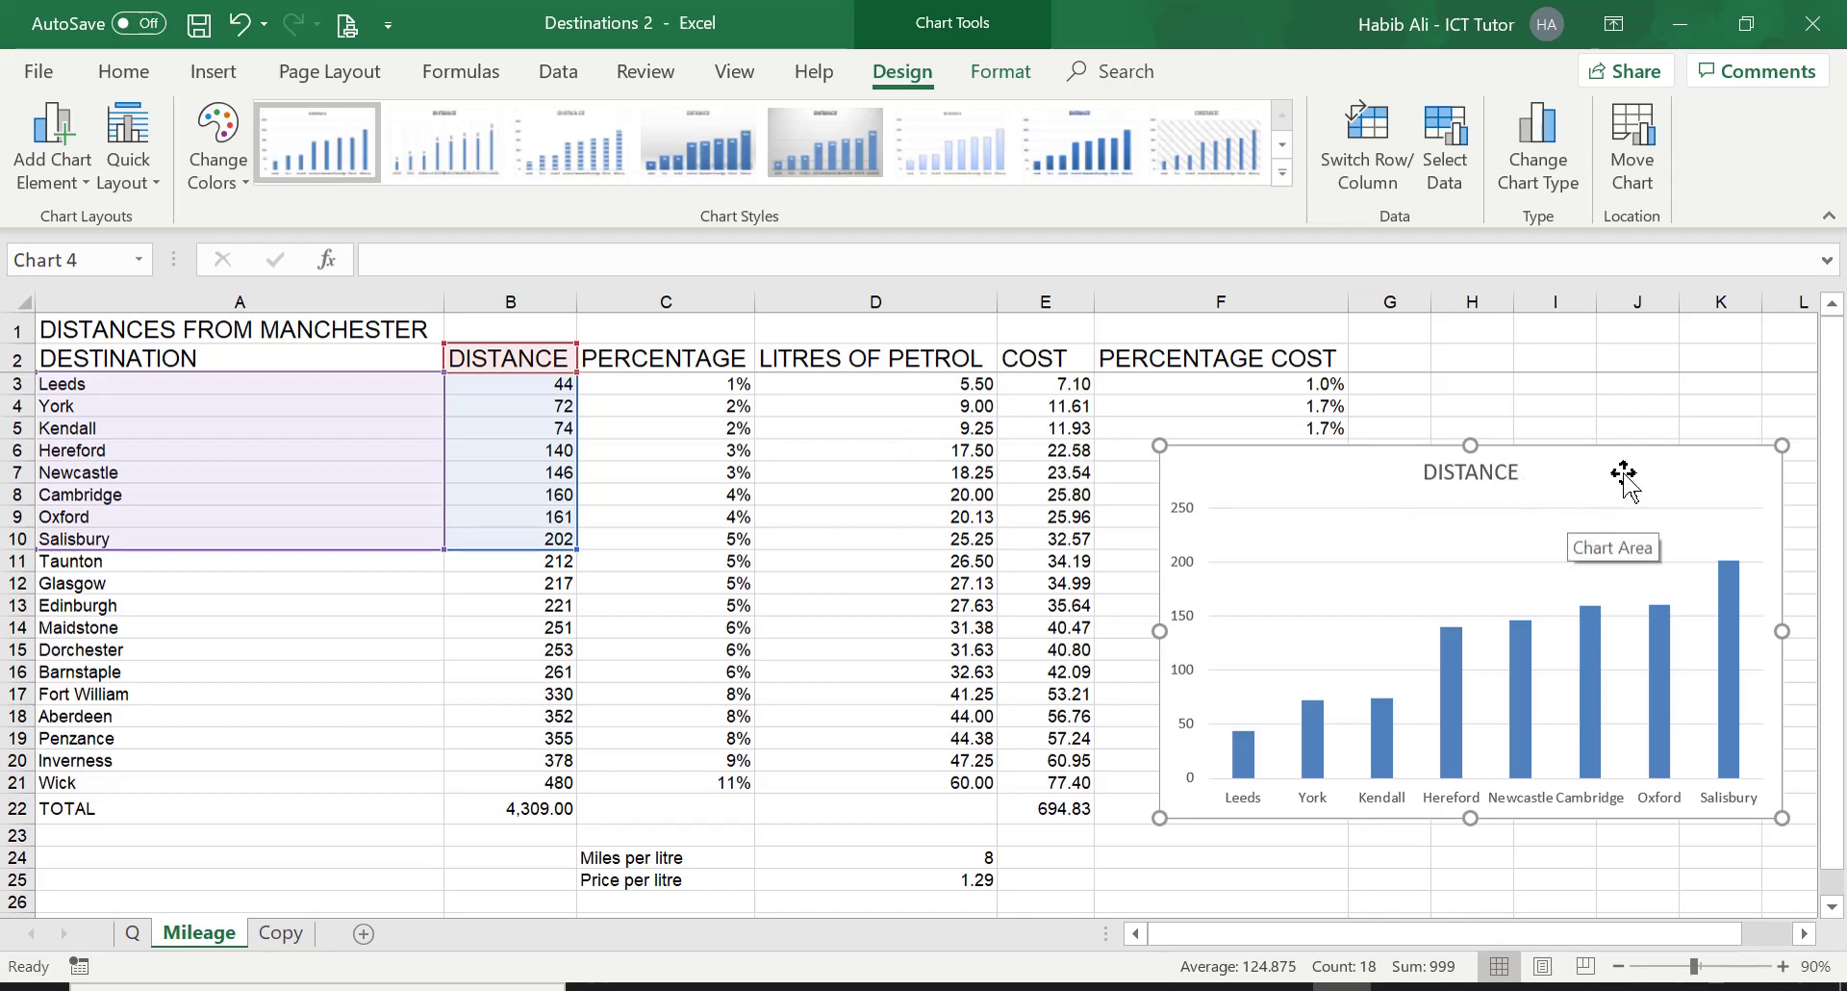
mouse_move(1620, 471)
left_mouse_down()
mouse_move(1571, 516)
mouse_move(1511, 431)
mouse_move(1501, 470)
mouse_move(1592, 454)
left_mouse_up()
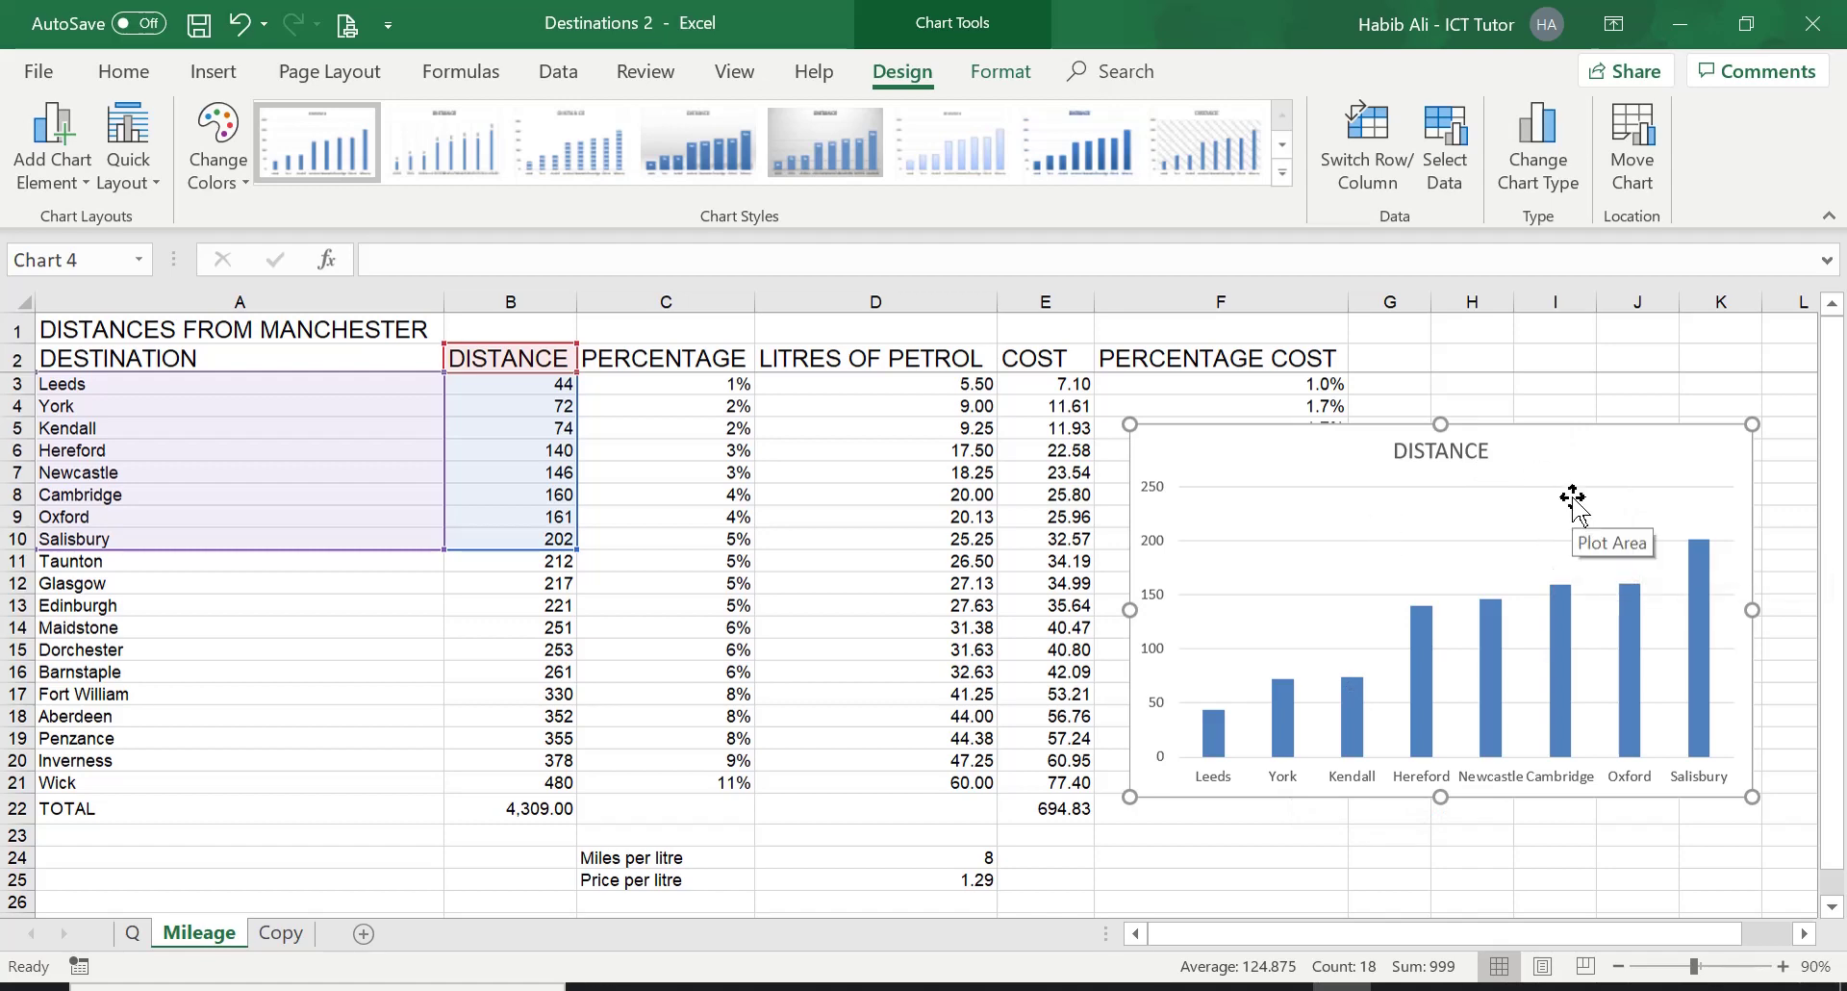
left_click(1570, 466)
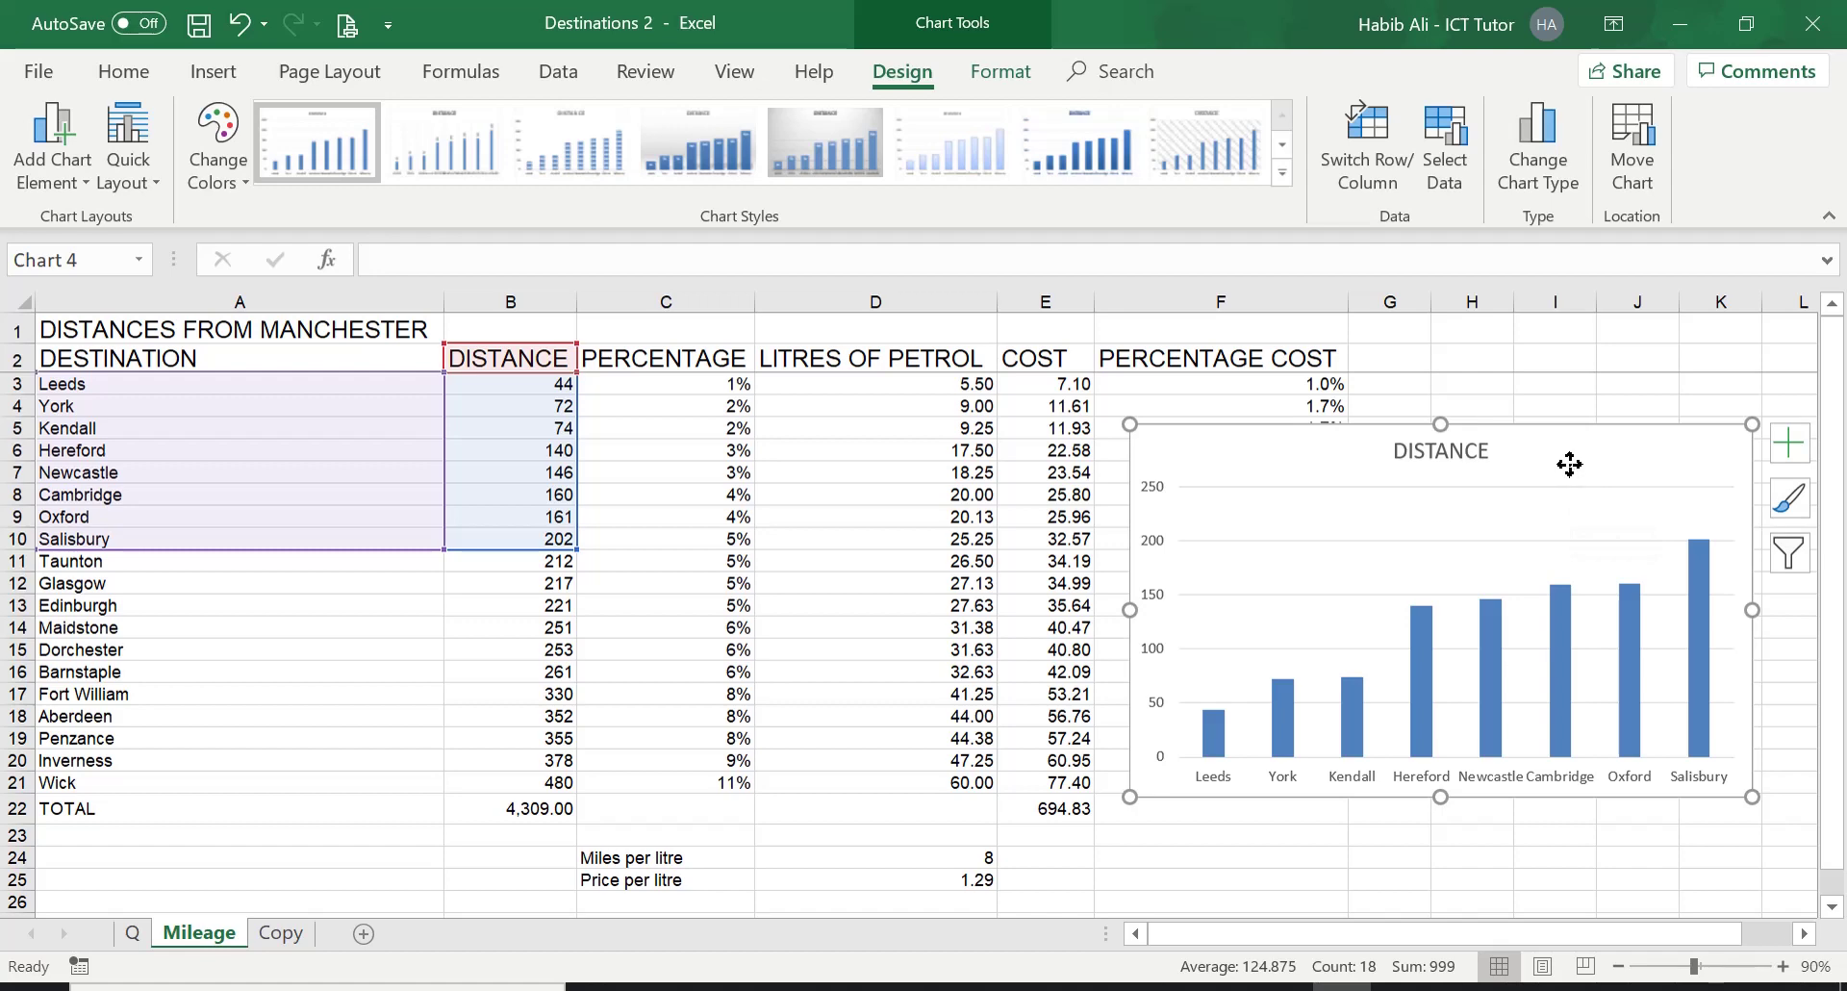
left_click_drag(1528, 458, 1760, 373)
Undo an accidental nudge of the chart's plot area
scroll(1632, 553, "down", 2)
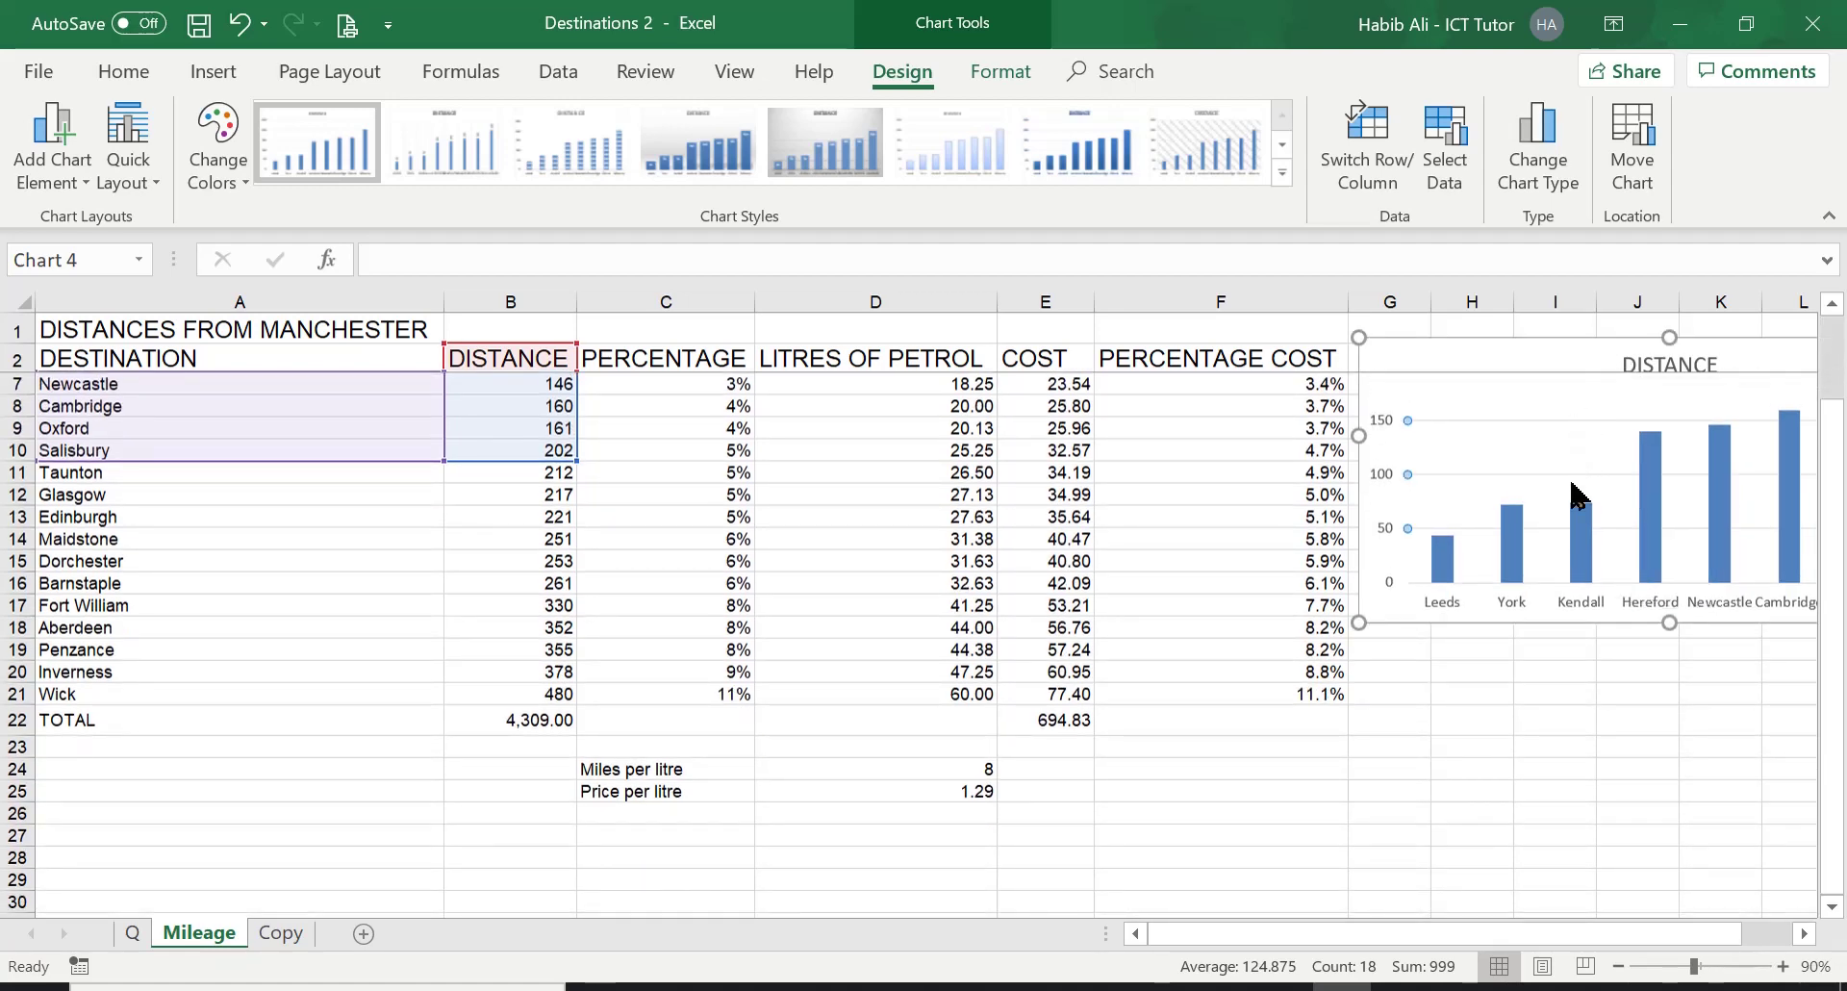
scroll(1564, 506, "up", 2)
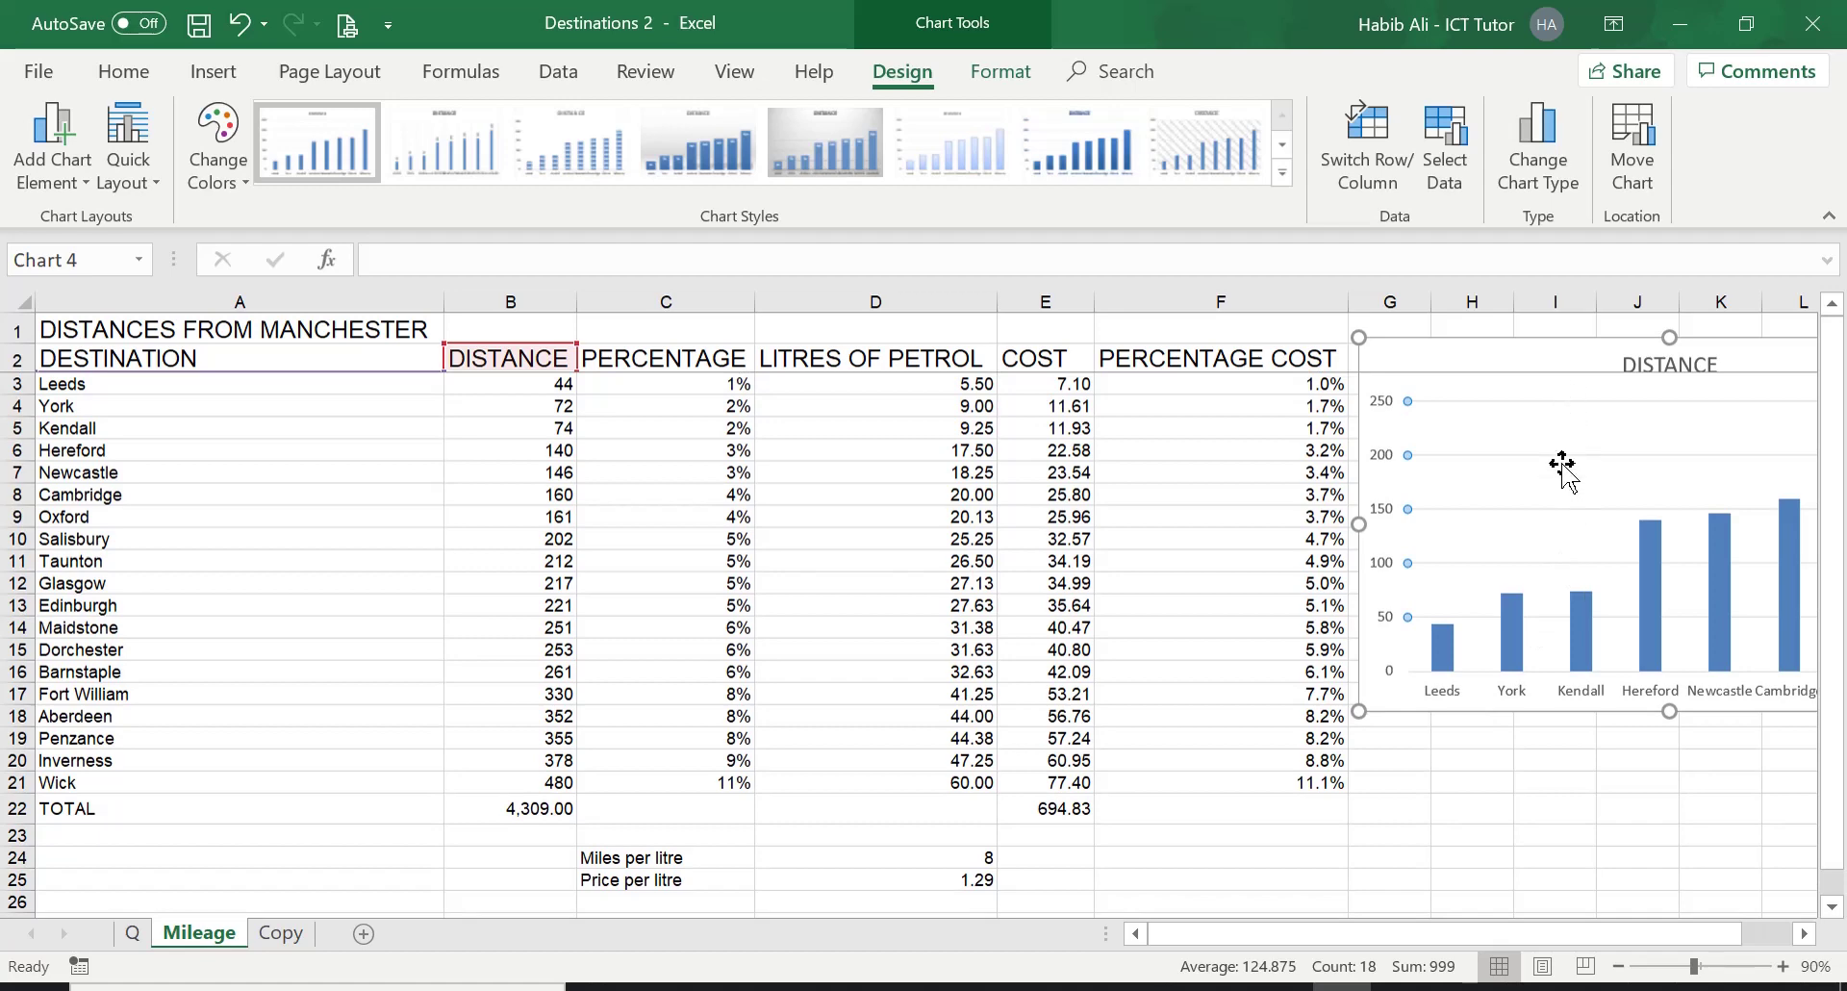
left_click(1565, 433)
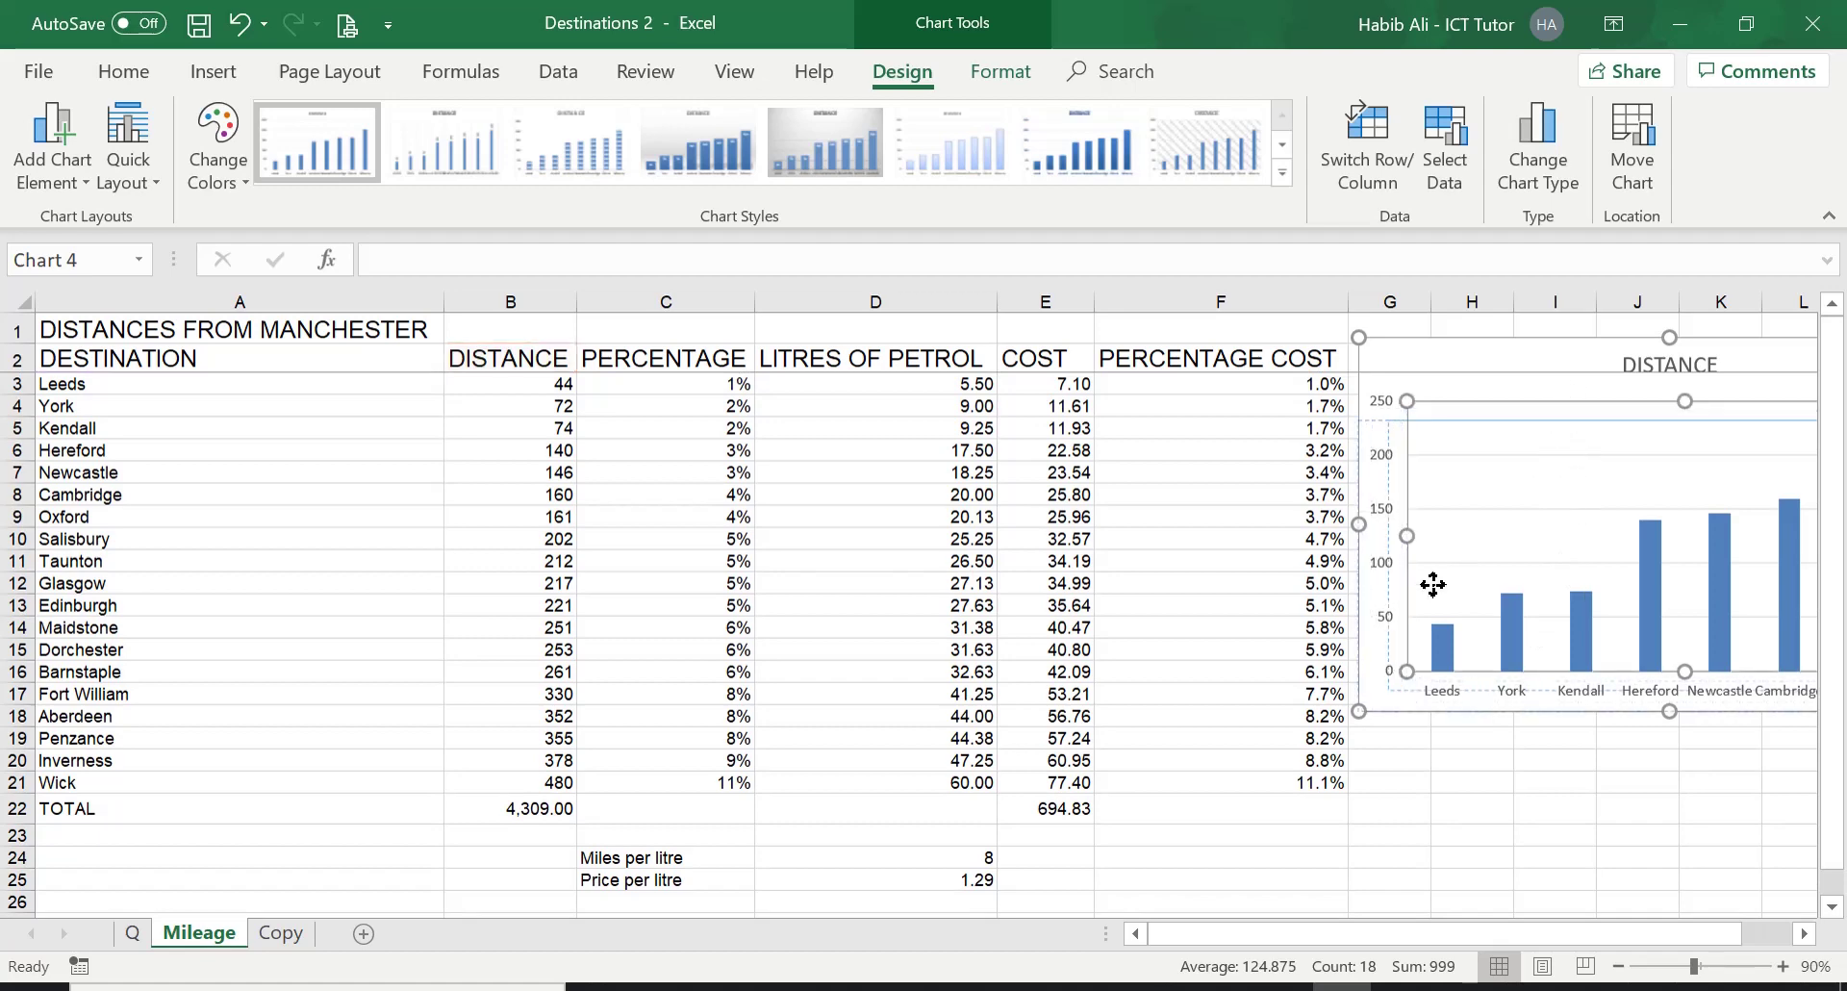
left_click_drag(1551, 426, 1549, 425)
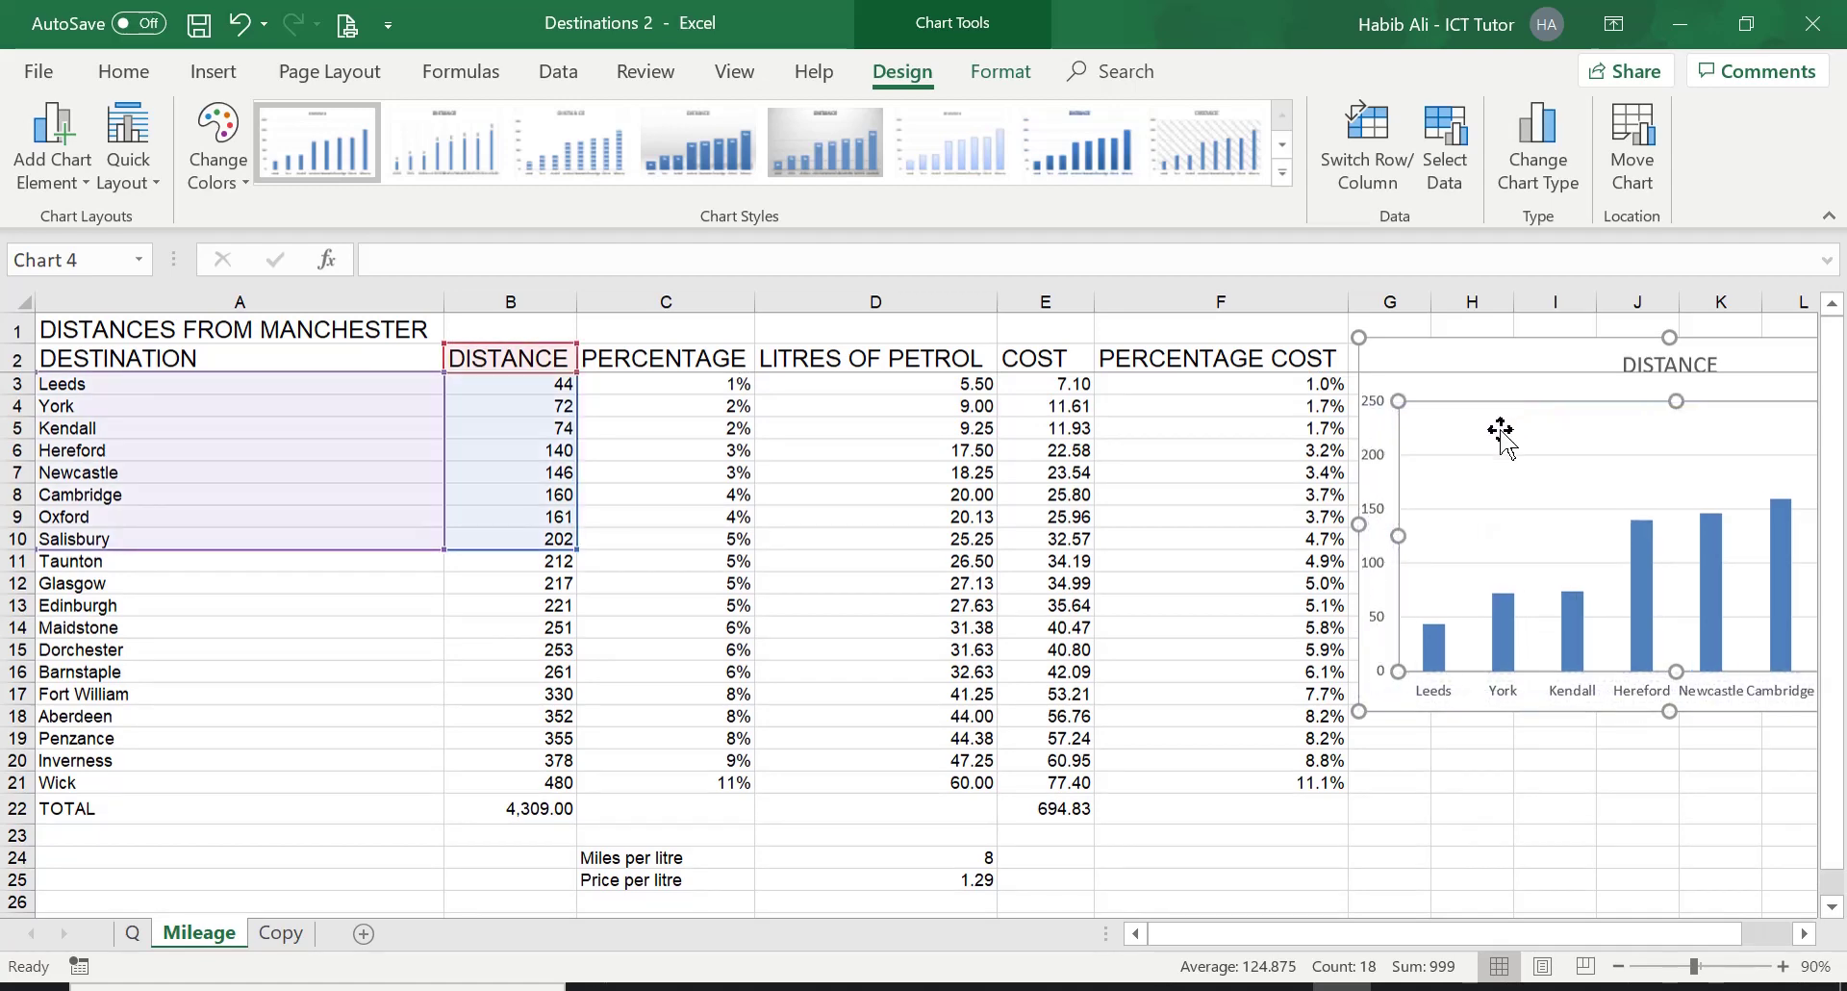
left_click(240, 23)
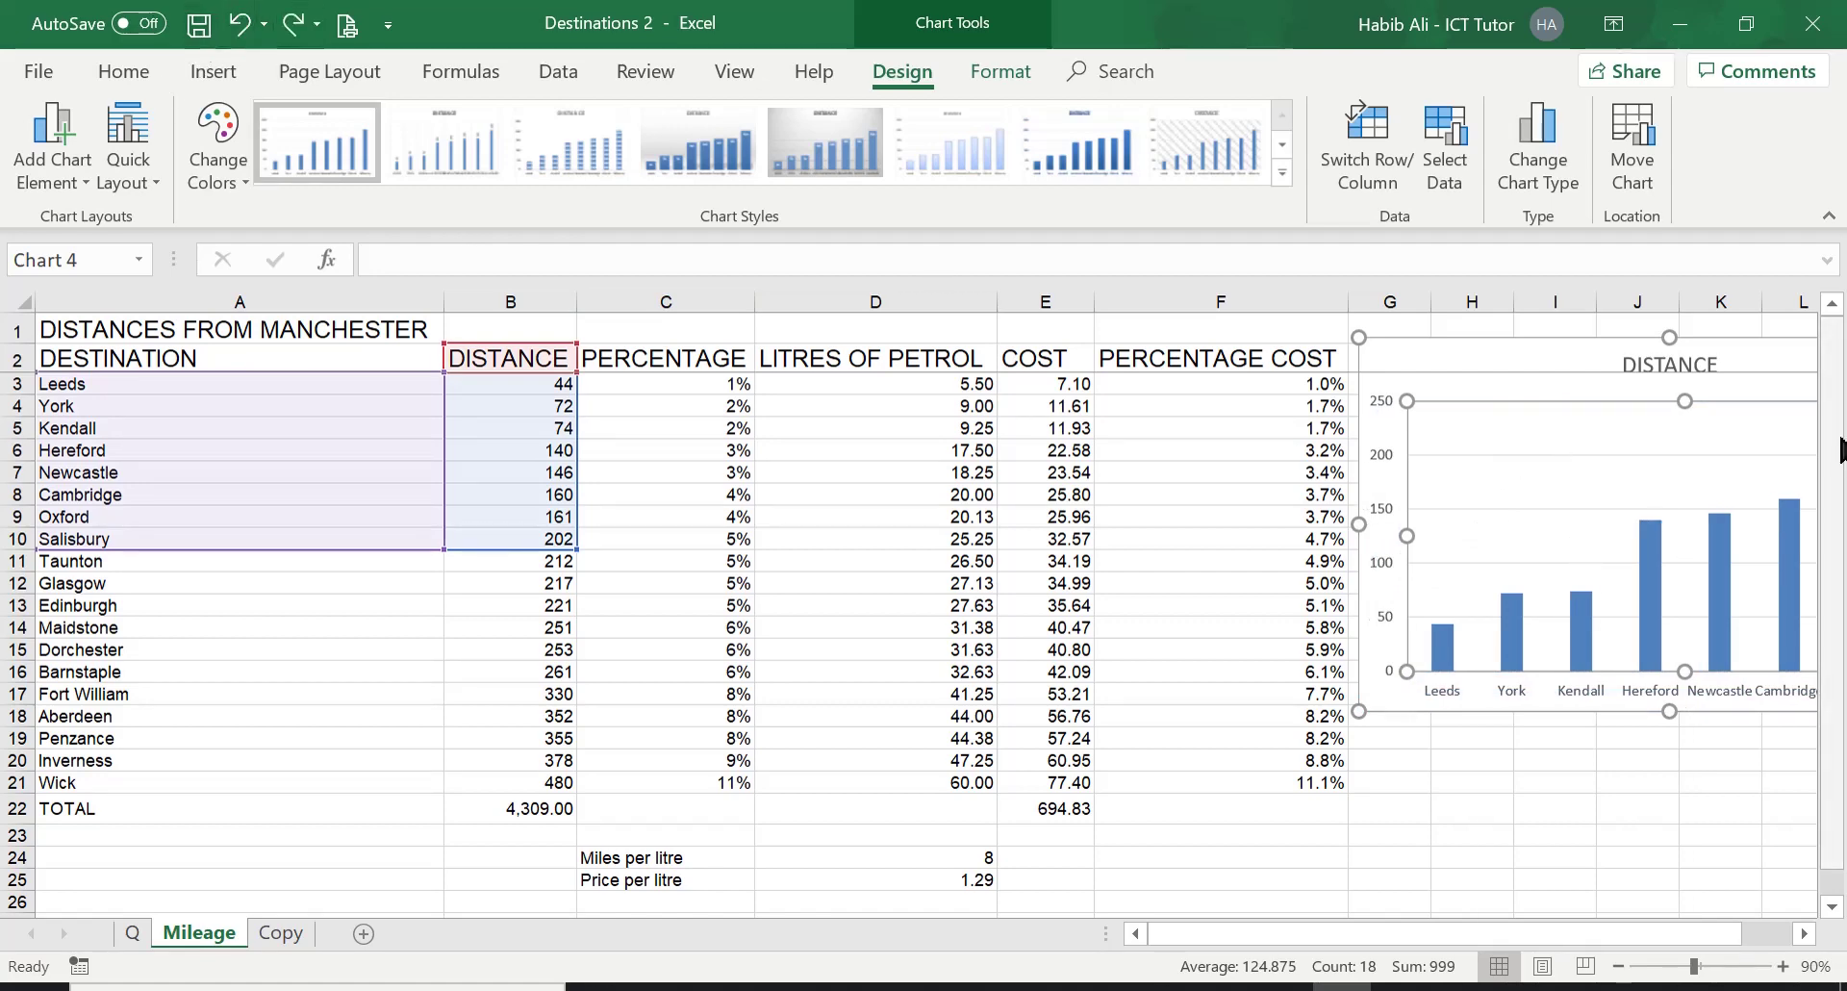
Drag the whole chart below the data table under columns A–C, from about row 26
left_click(1386, 385)
left_click_drag(1386, 385, 404, 735)
scroll(524, 643, "down", 3)
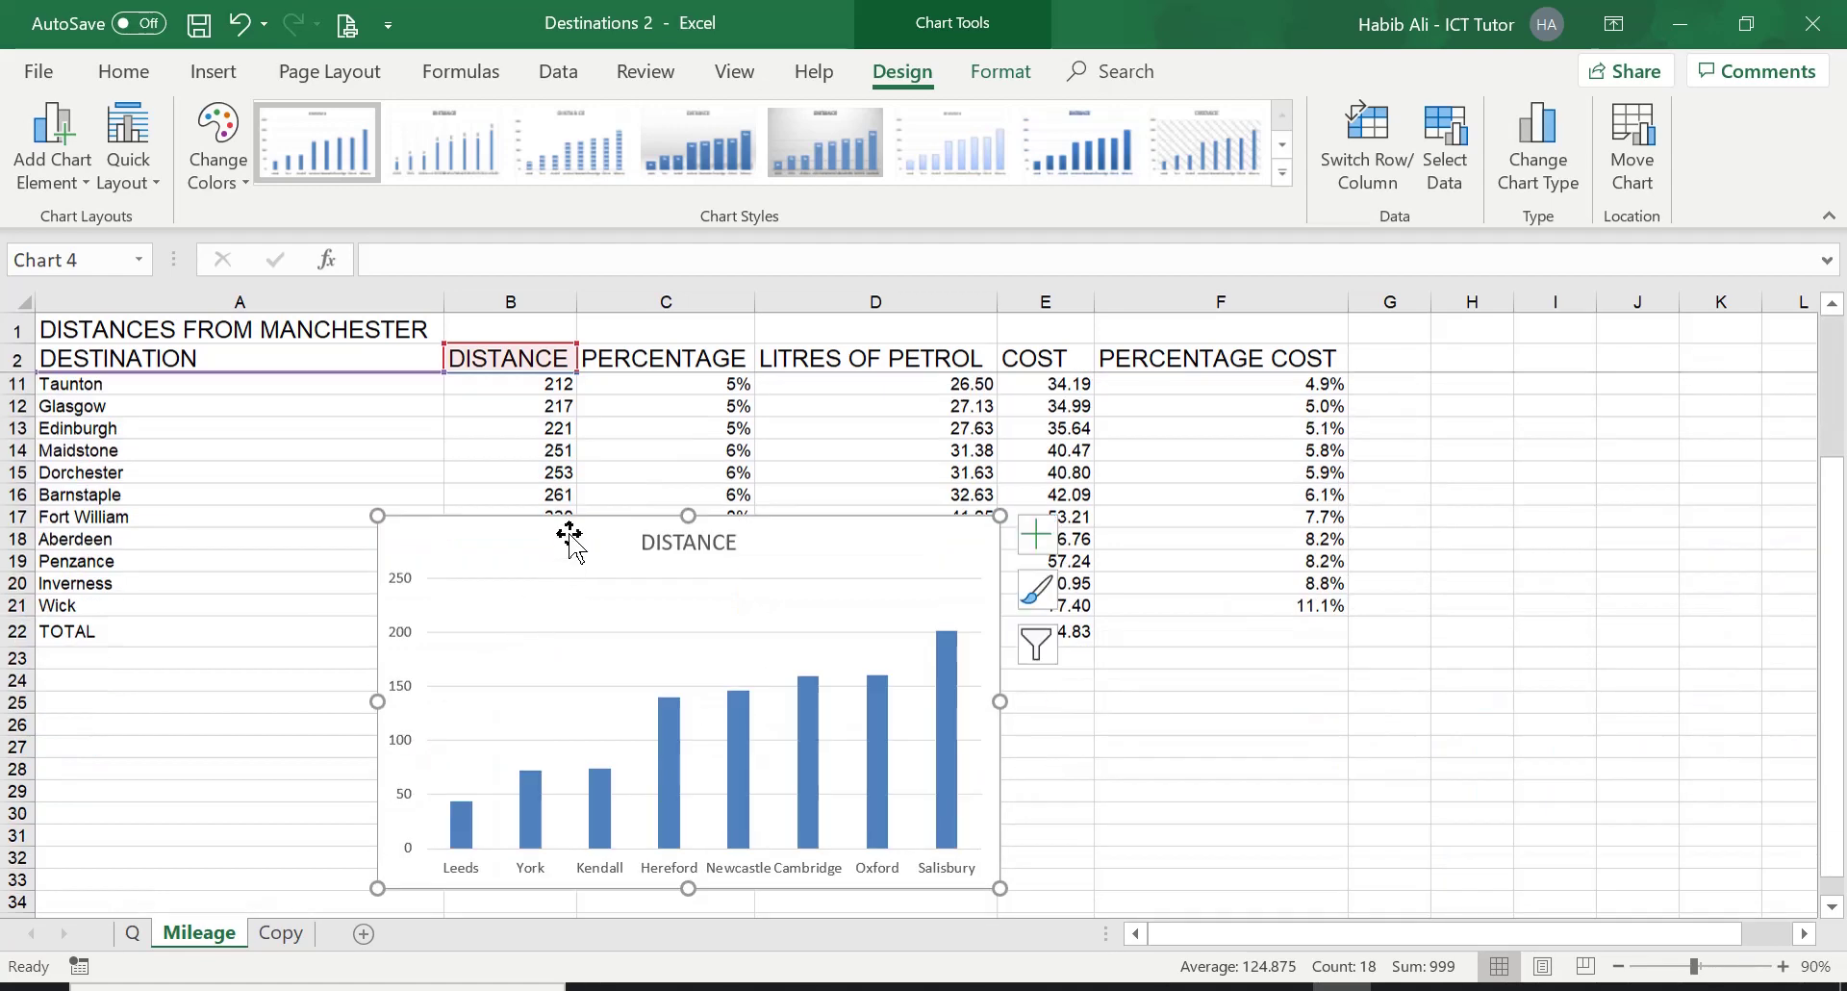
left_click_drag(565, 536, 262, 740)
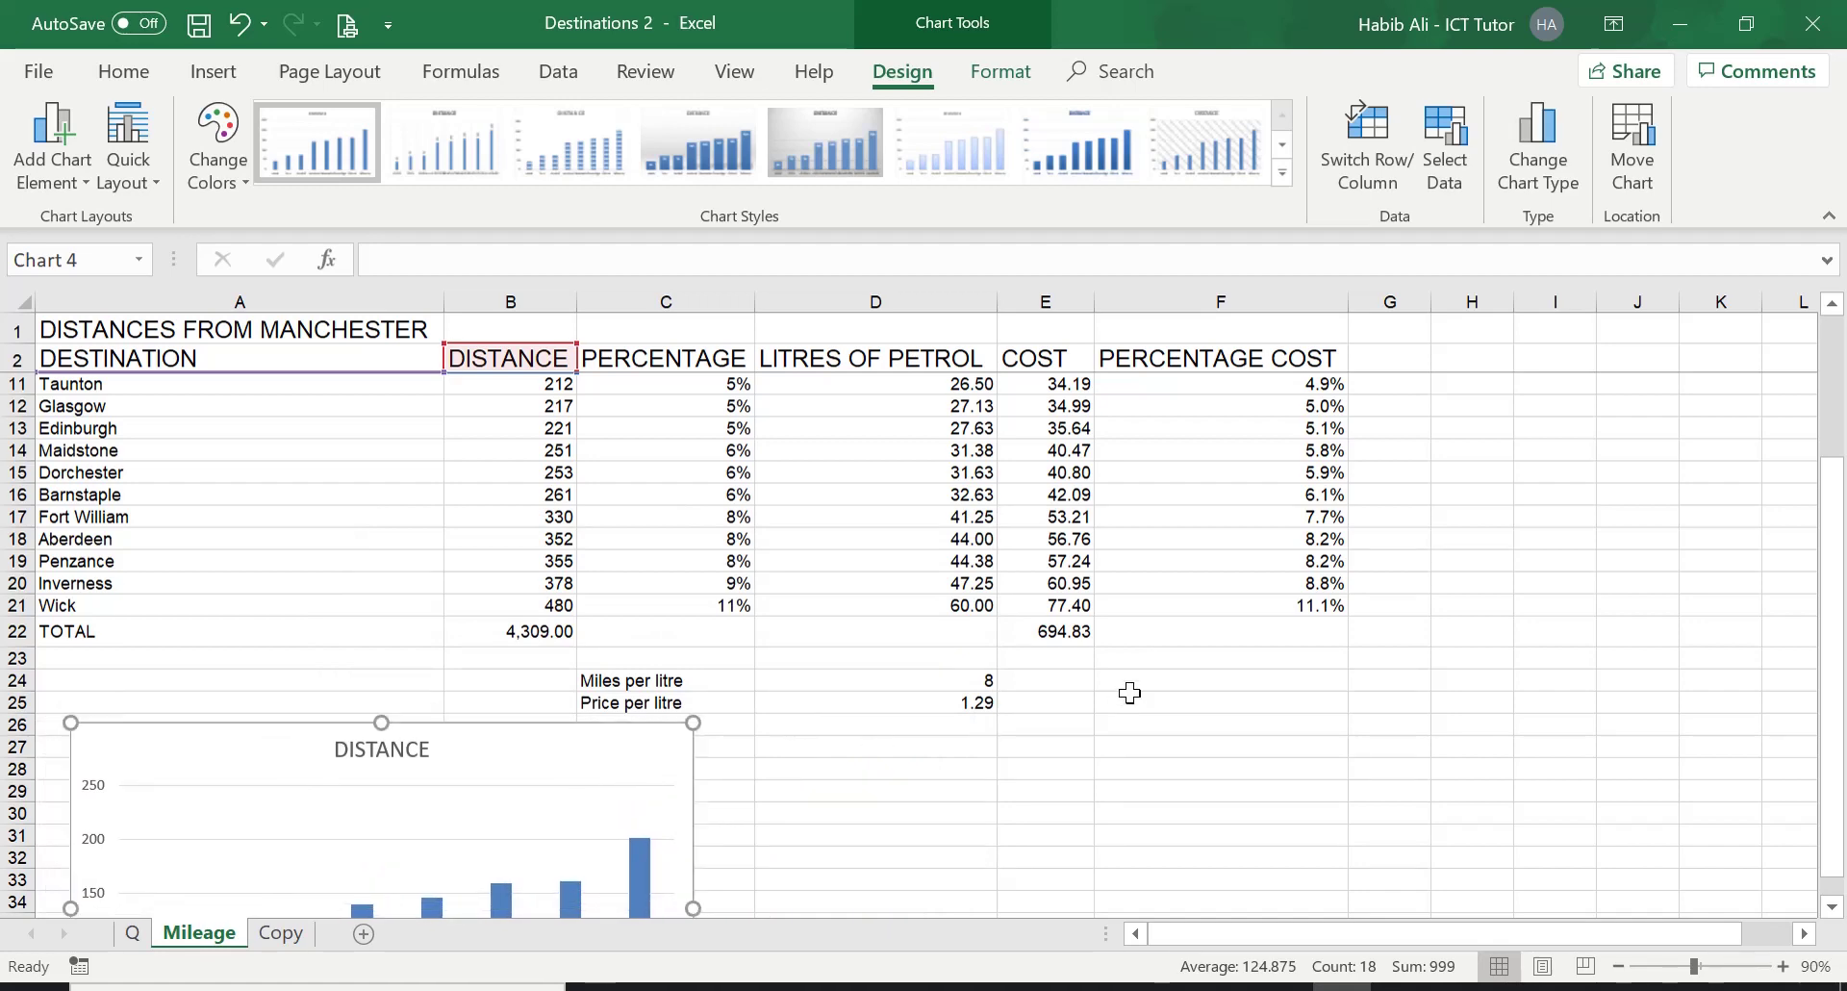
scroll(1130, 691, "down", 3)
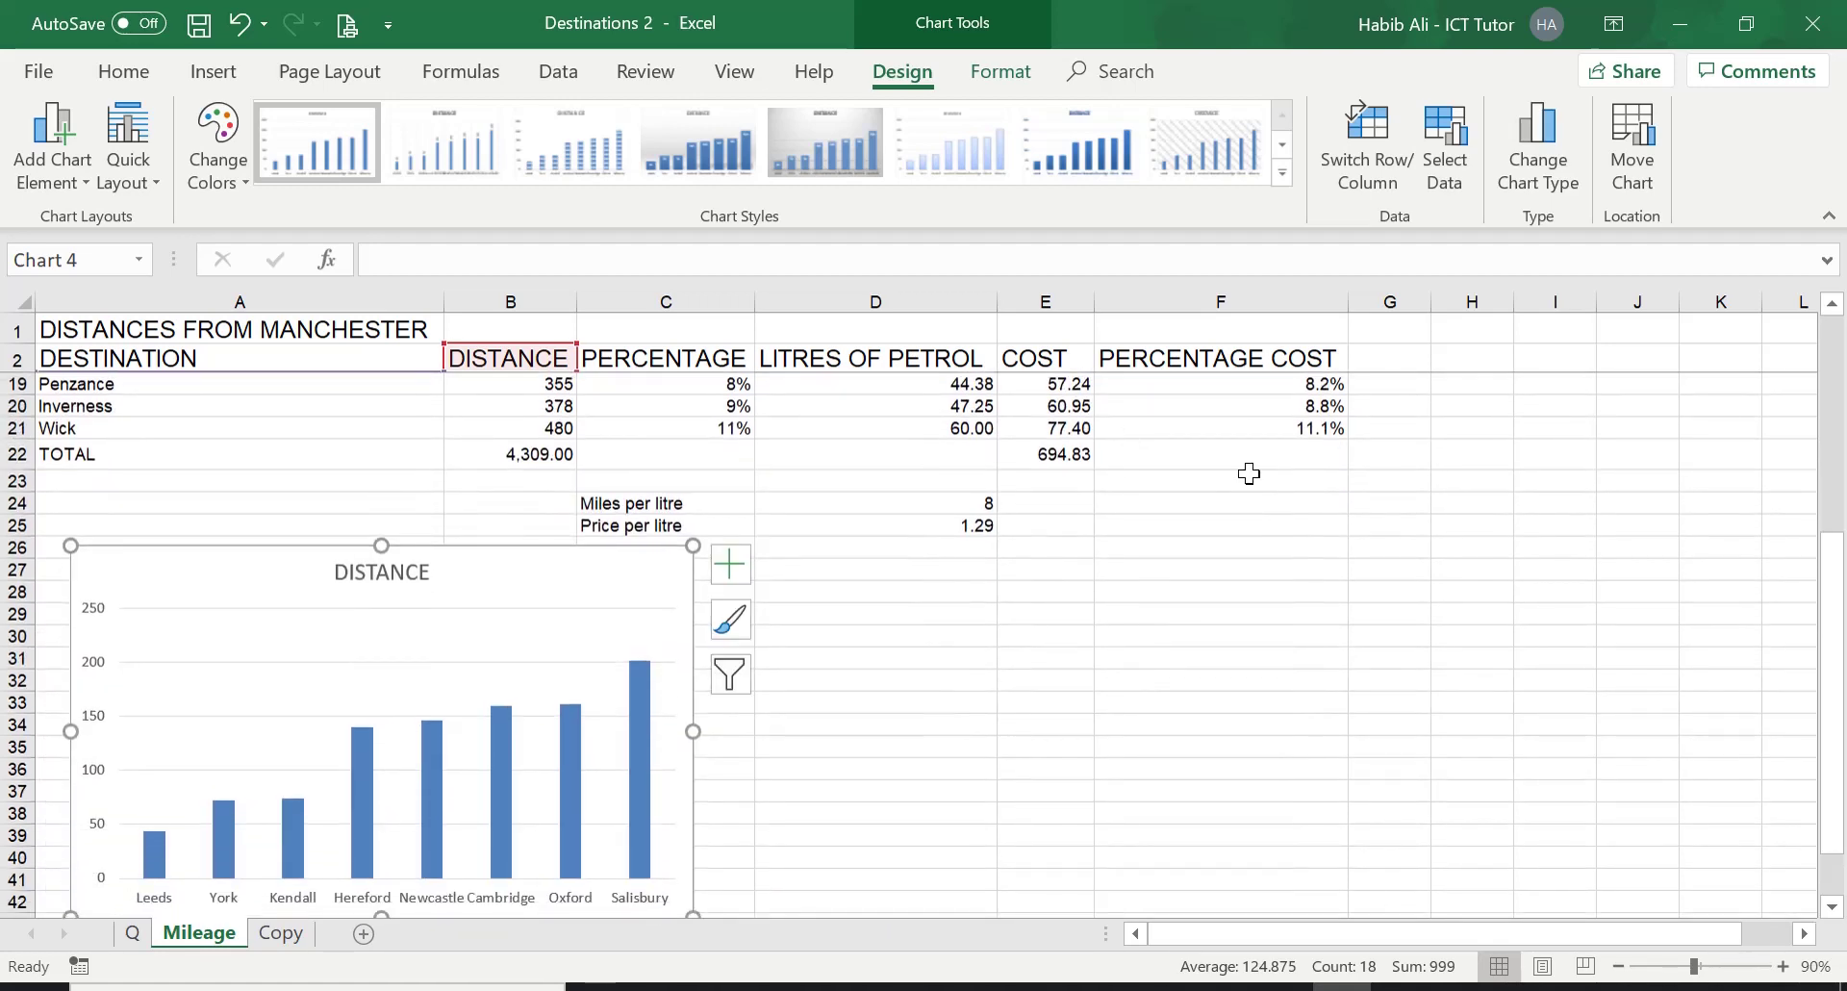
scroll(962, 714, "down", 2)
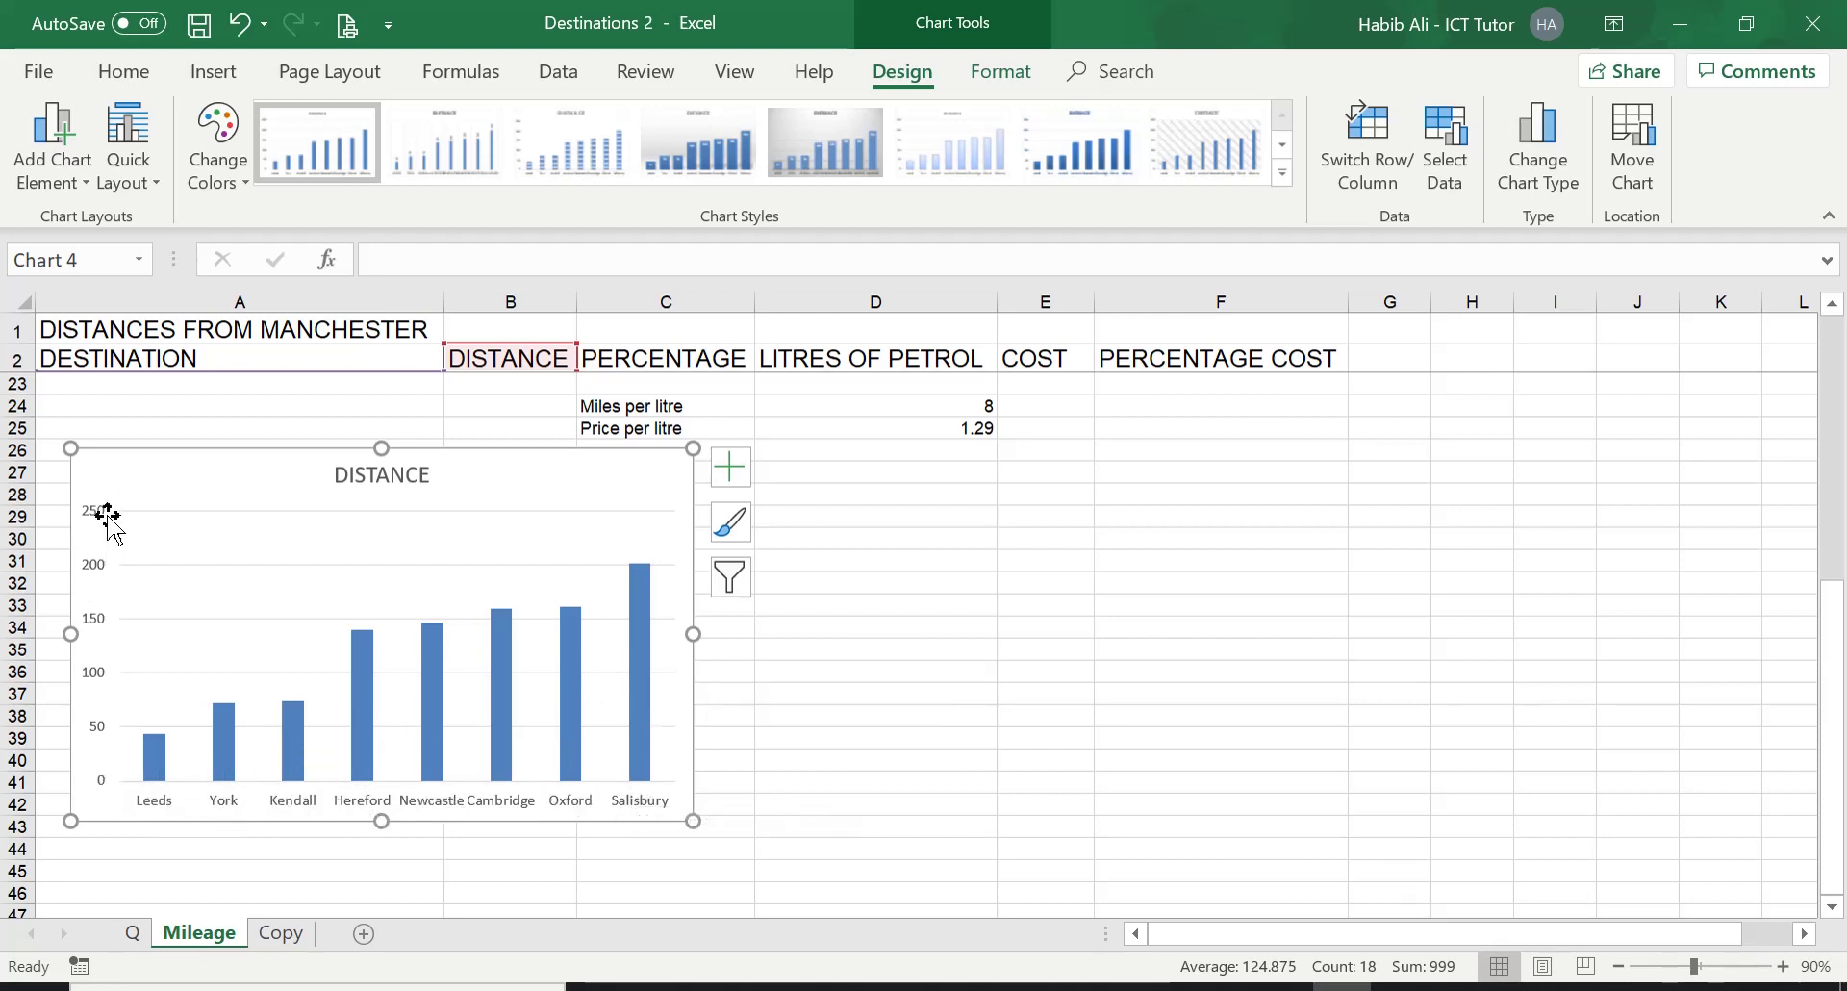
scroll(205, 770, "up", 7)
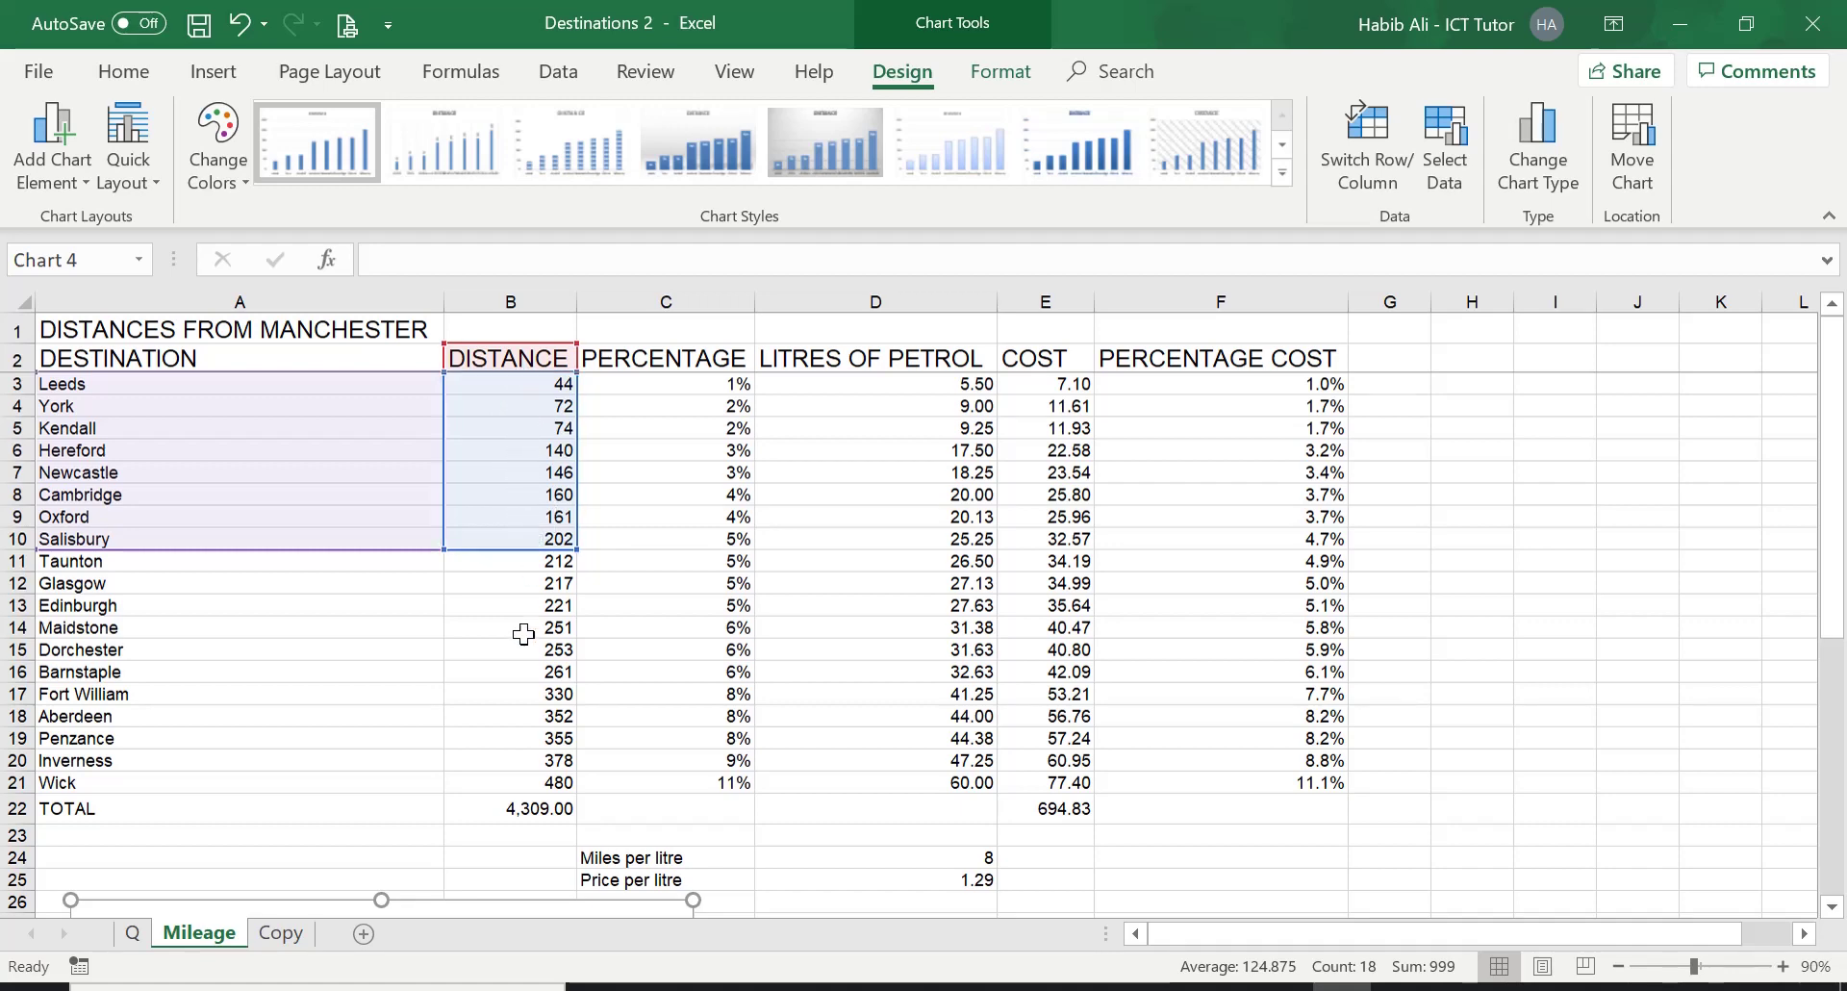
scroll(524, 632, "down", 6)
scroll(523, 637, "down", 1)
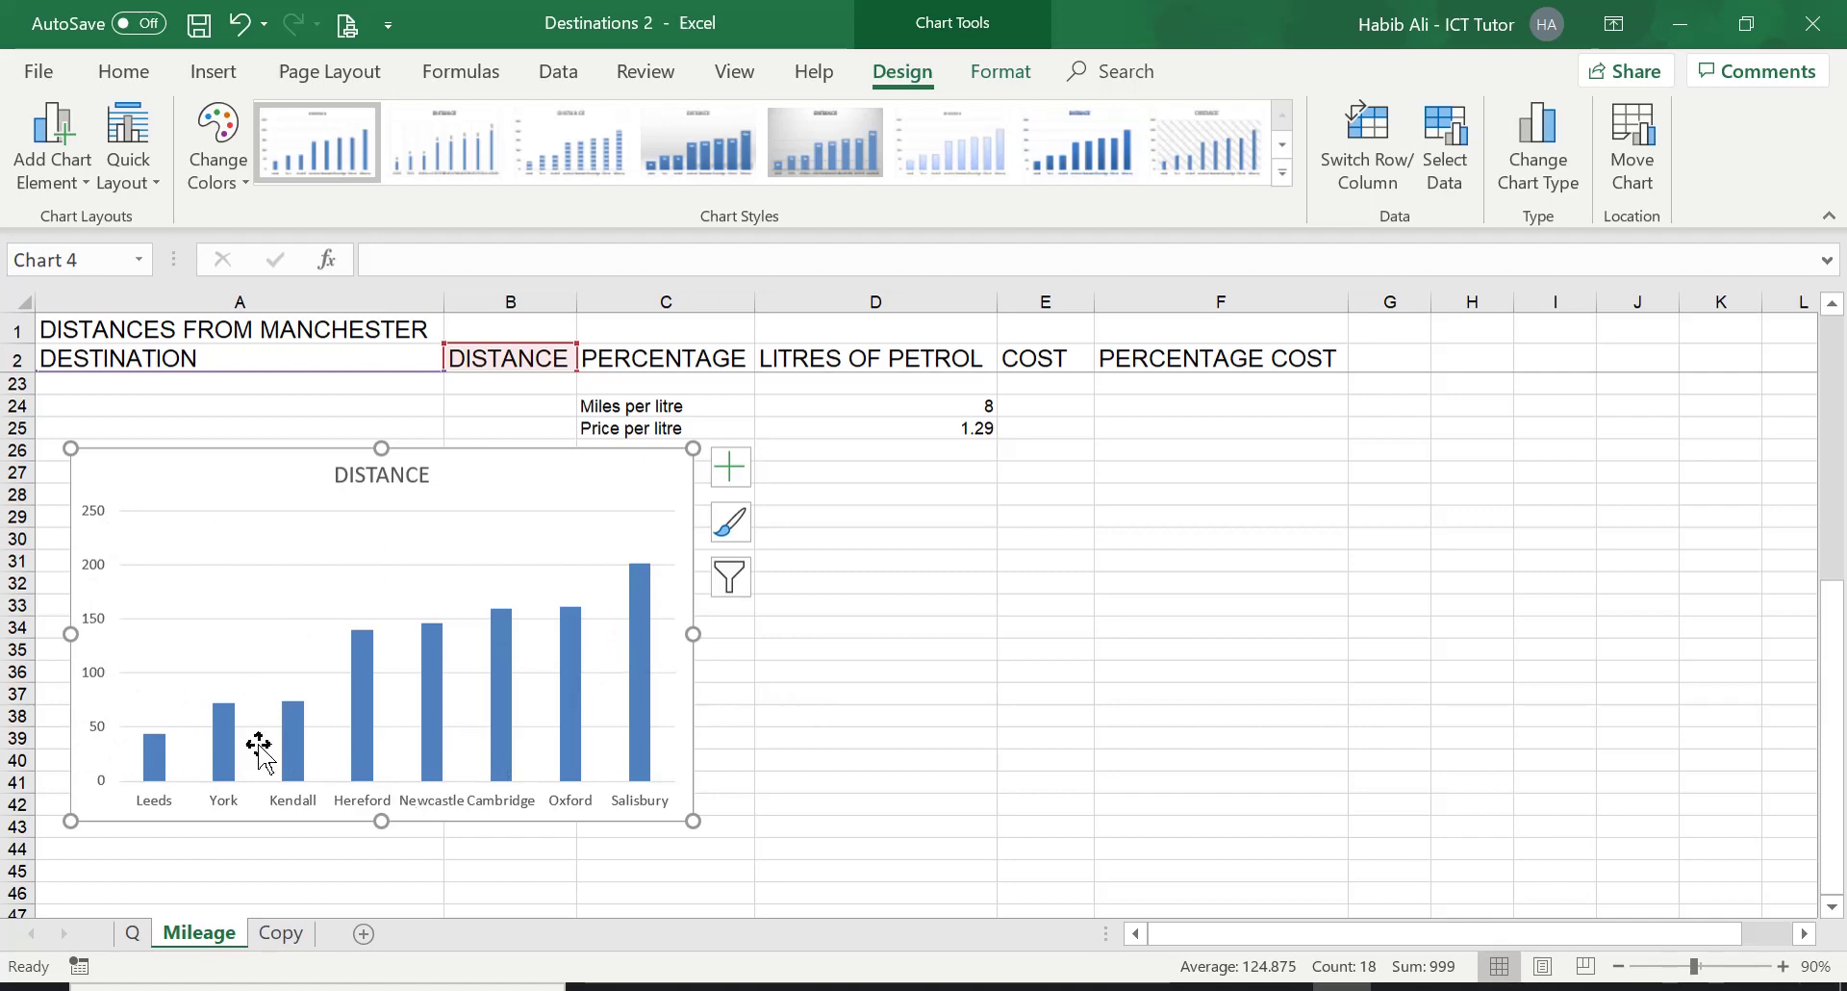
scroll(416, 741, "up", 4)
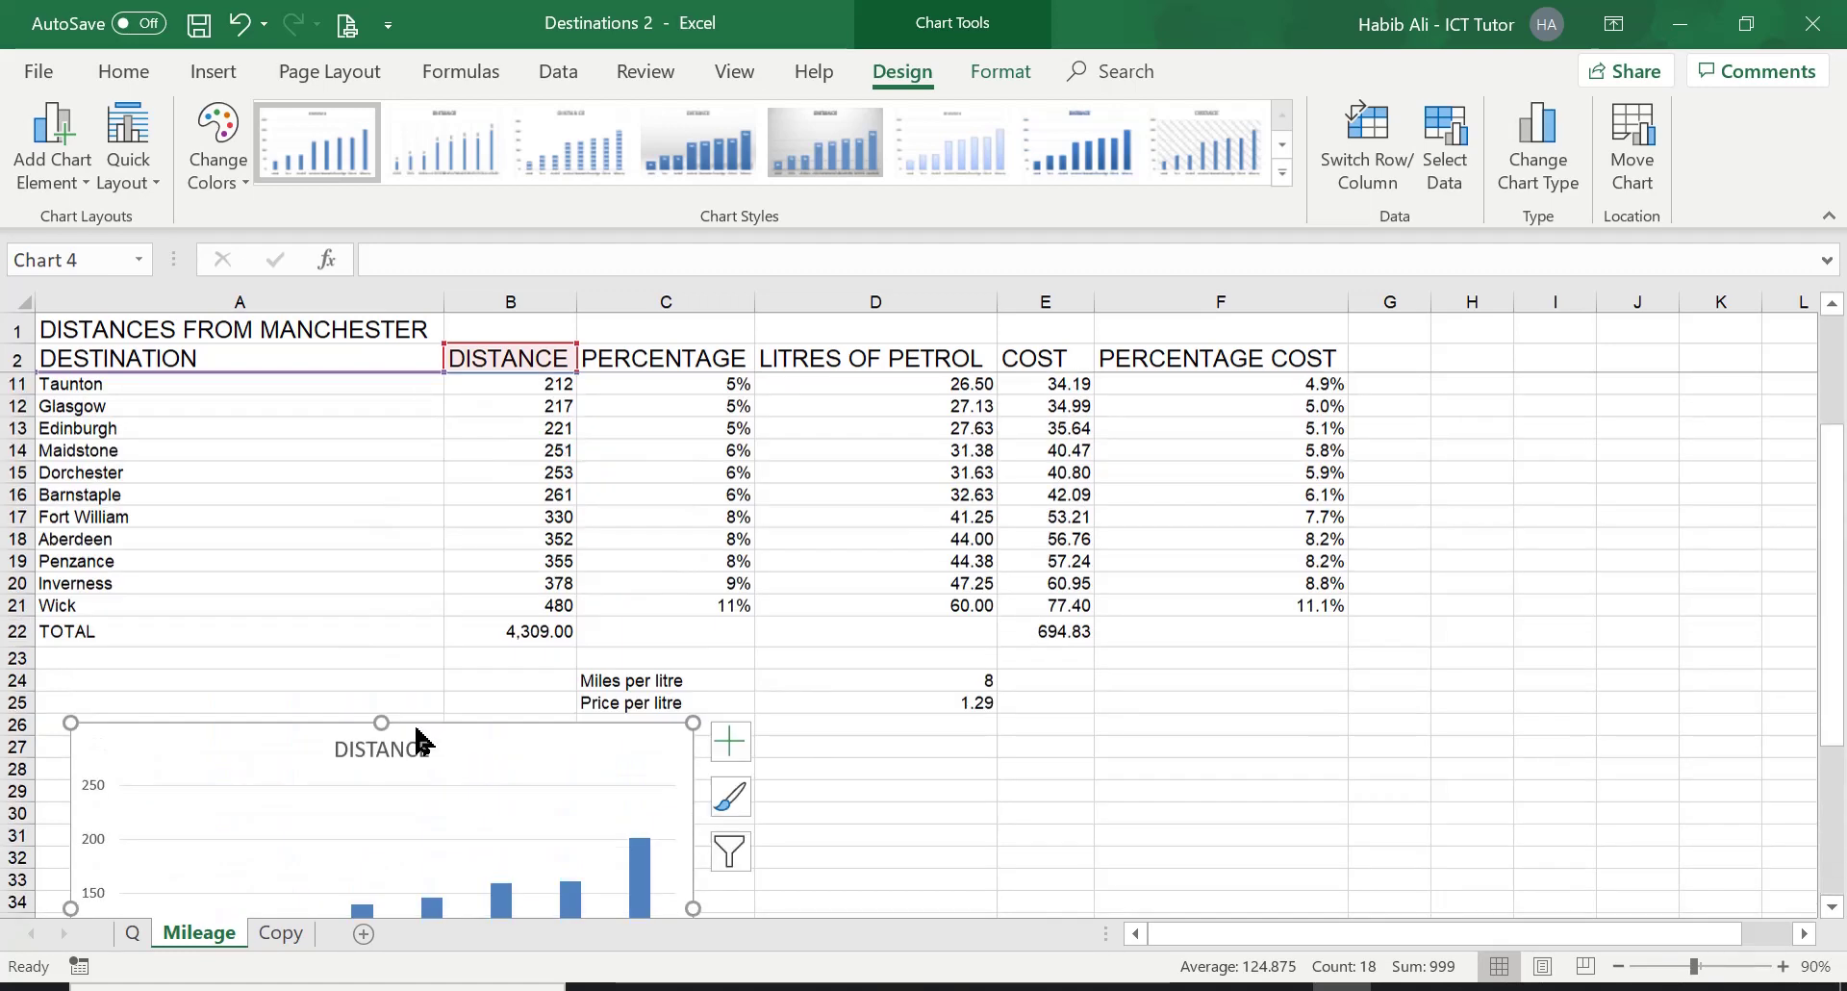
scroll(416, 739, "up", 2)
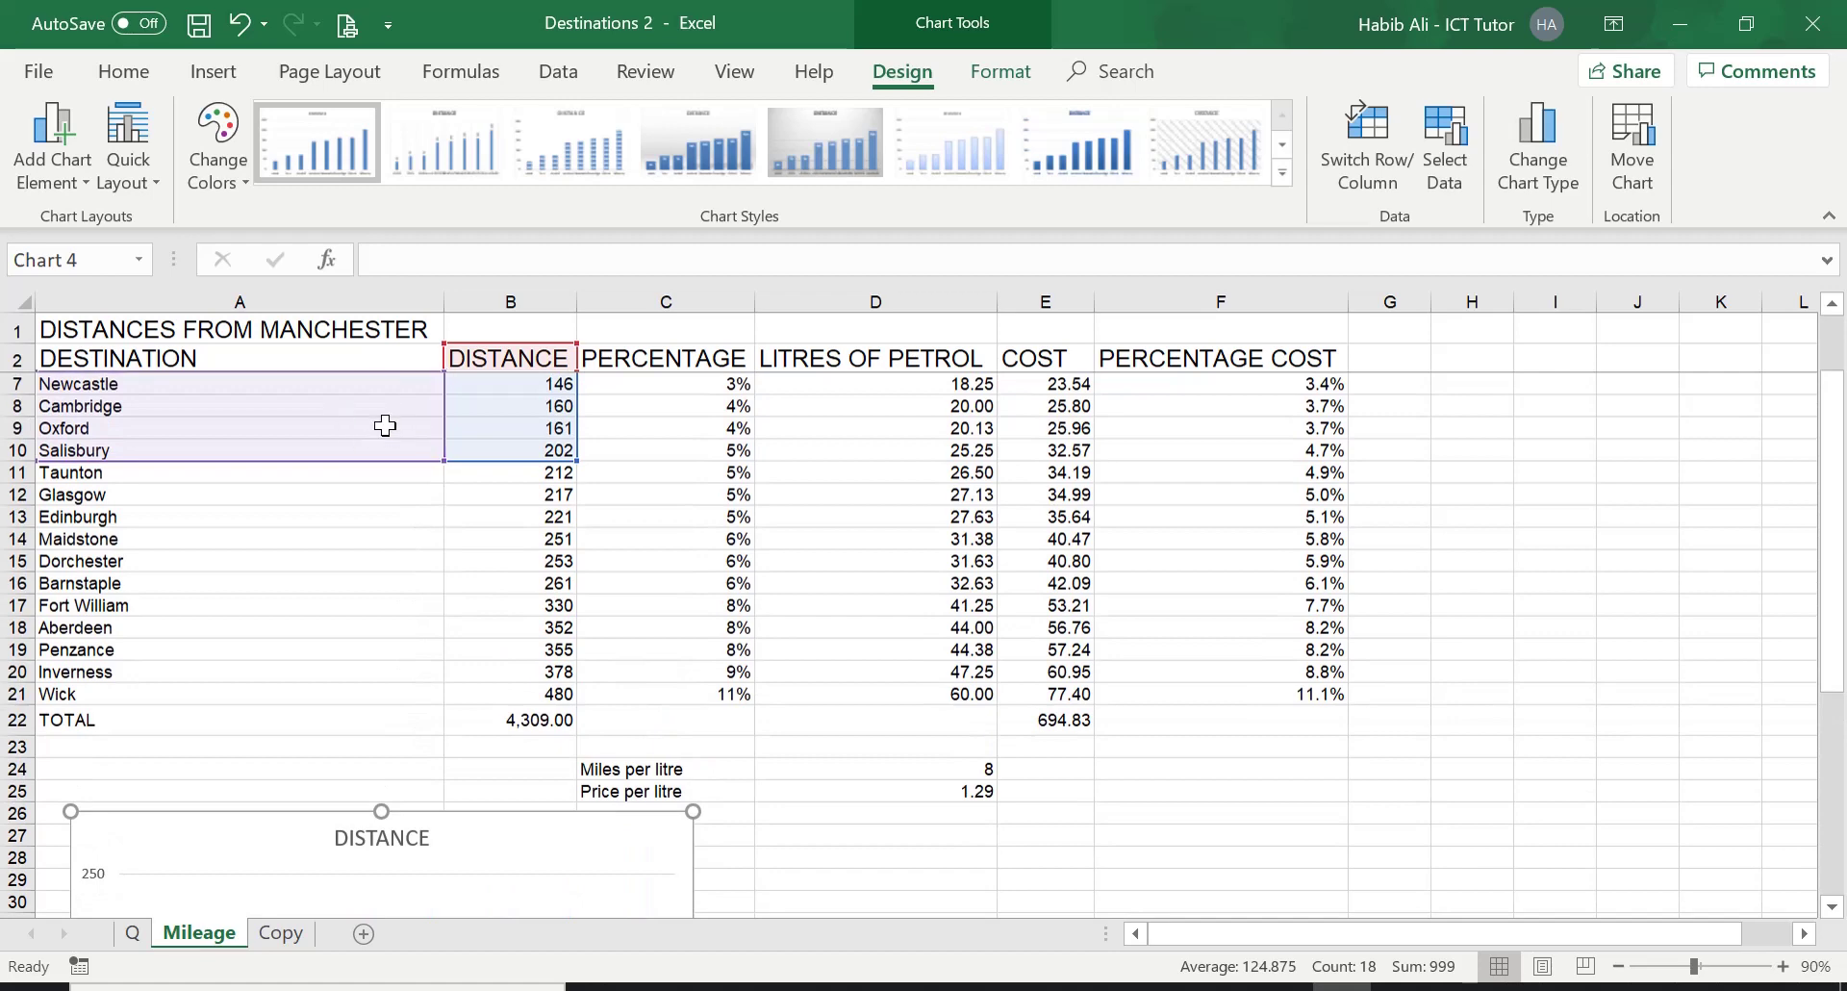
scroll(375, 424, "up", 2)
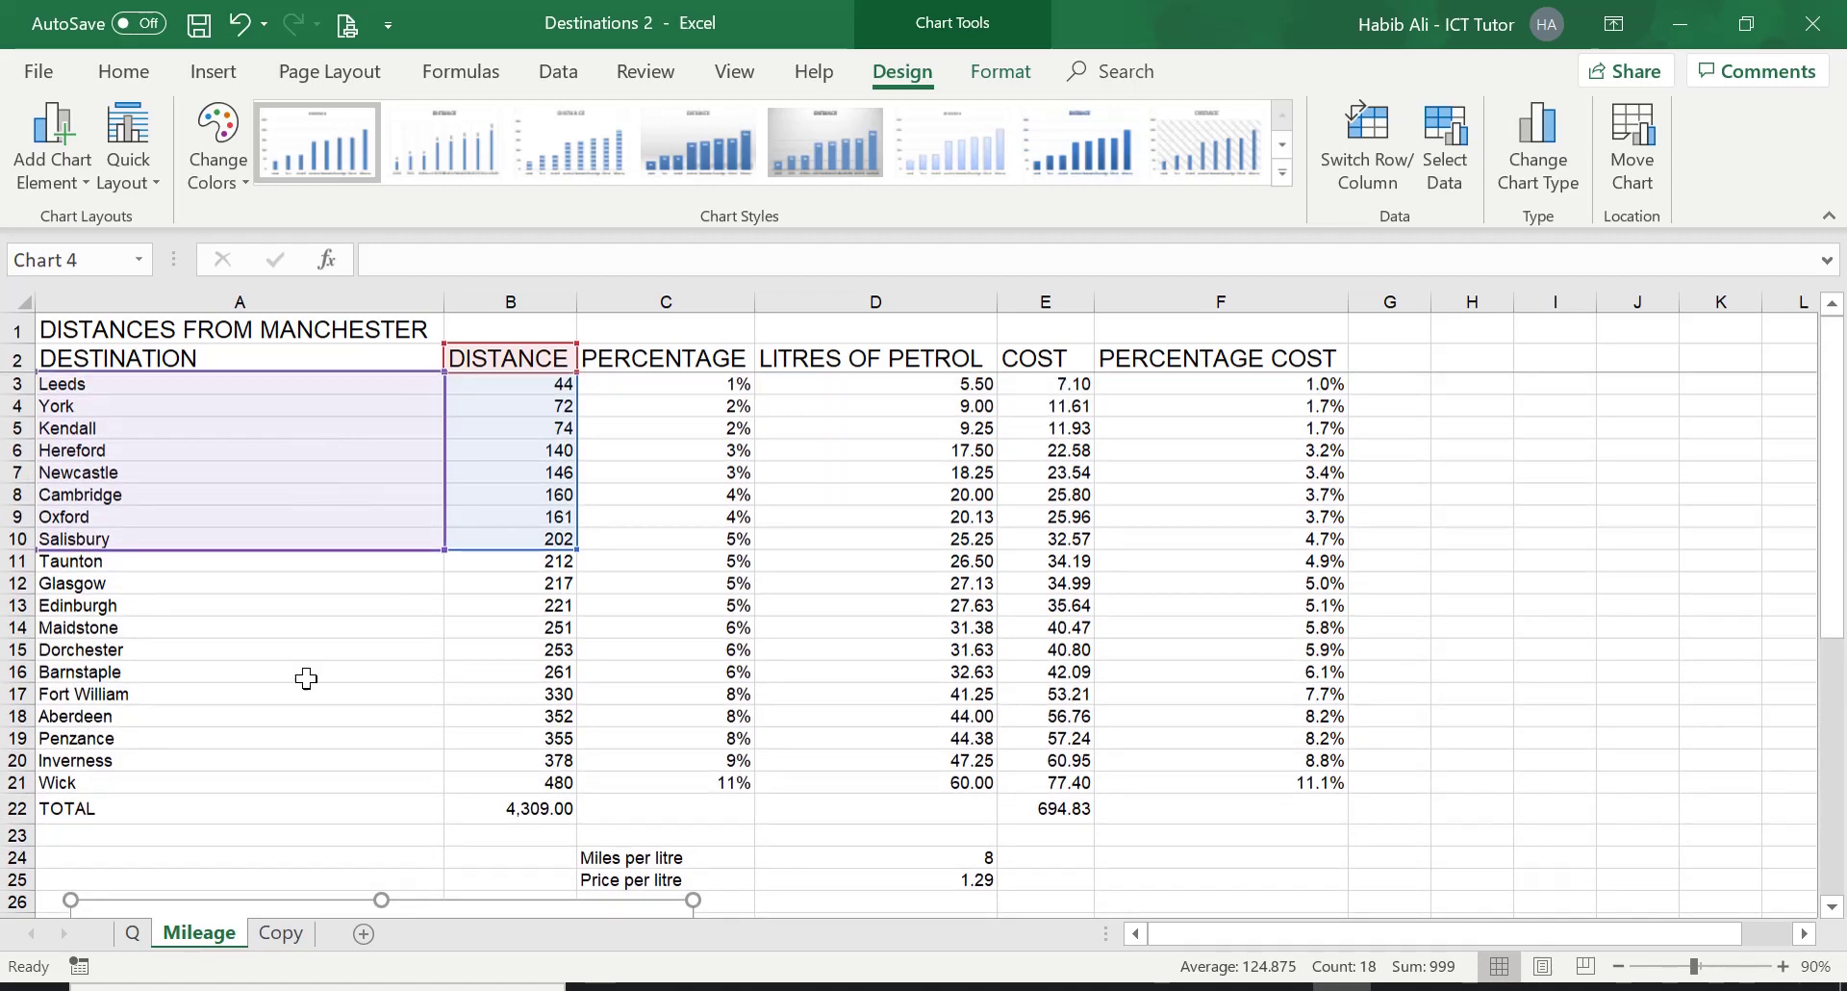
left_click(133, 933)
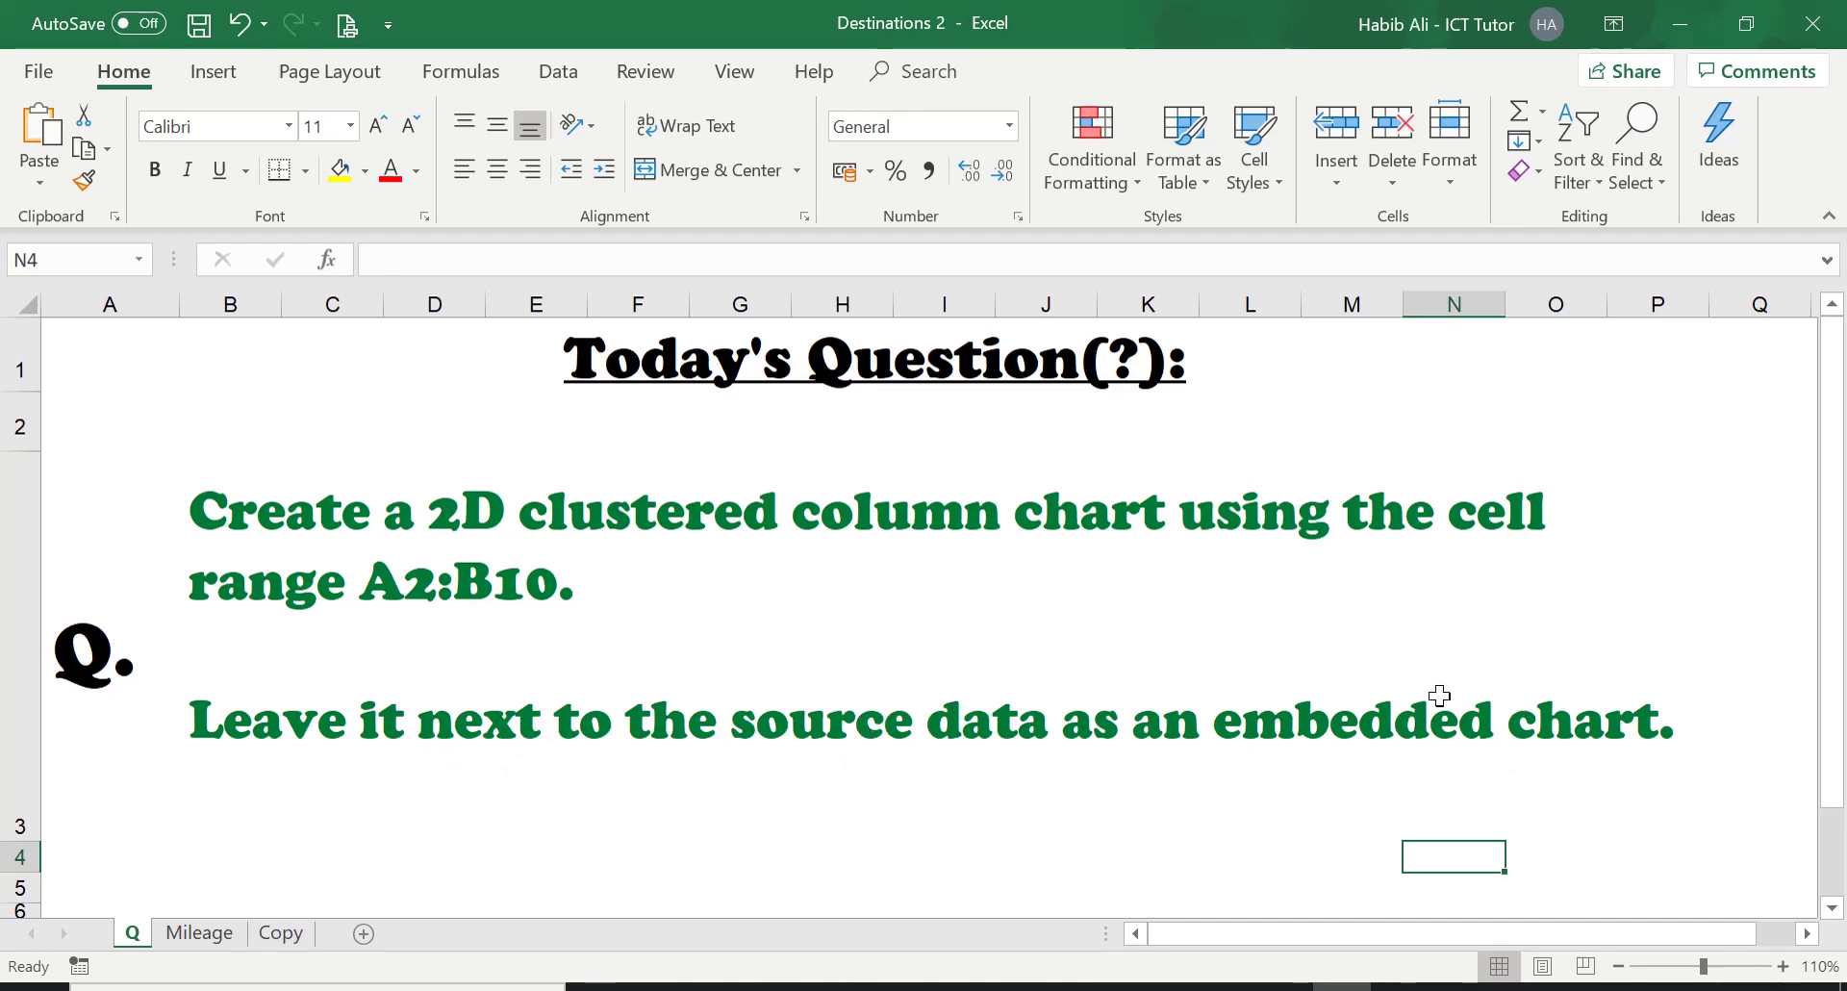
left_click(202, 933)
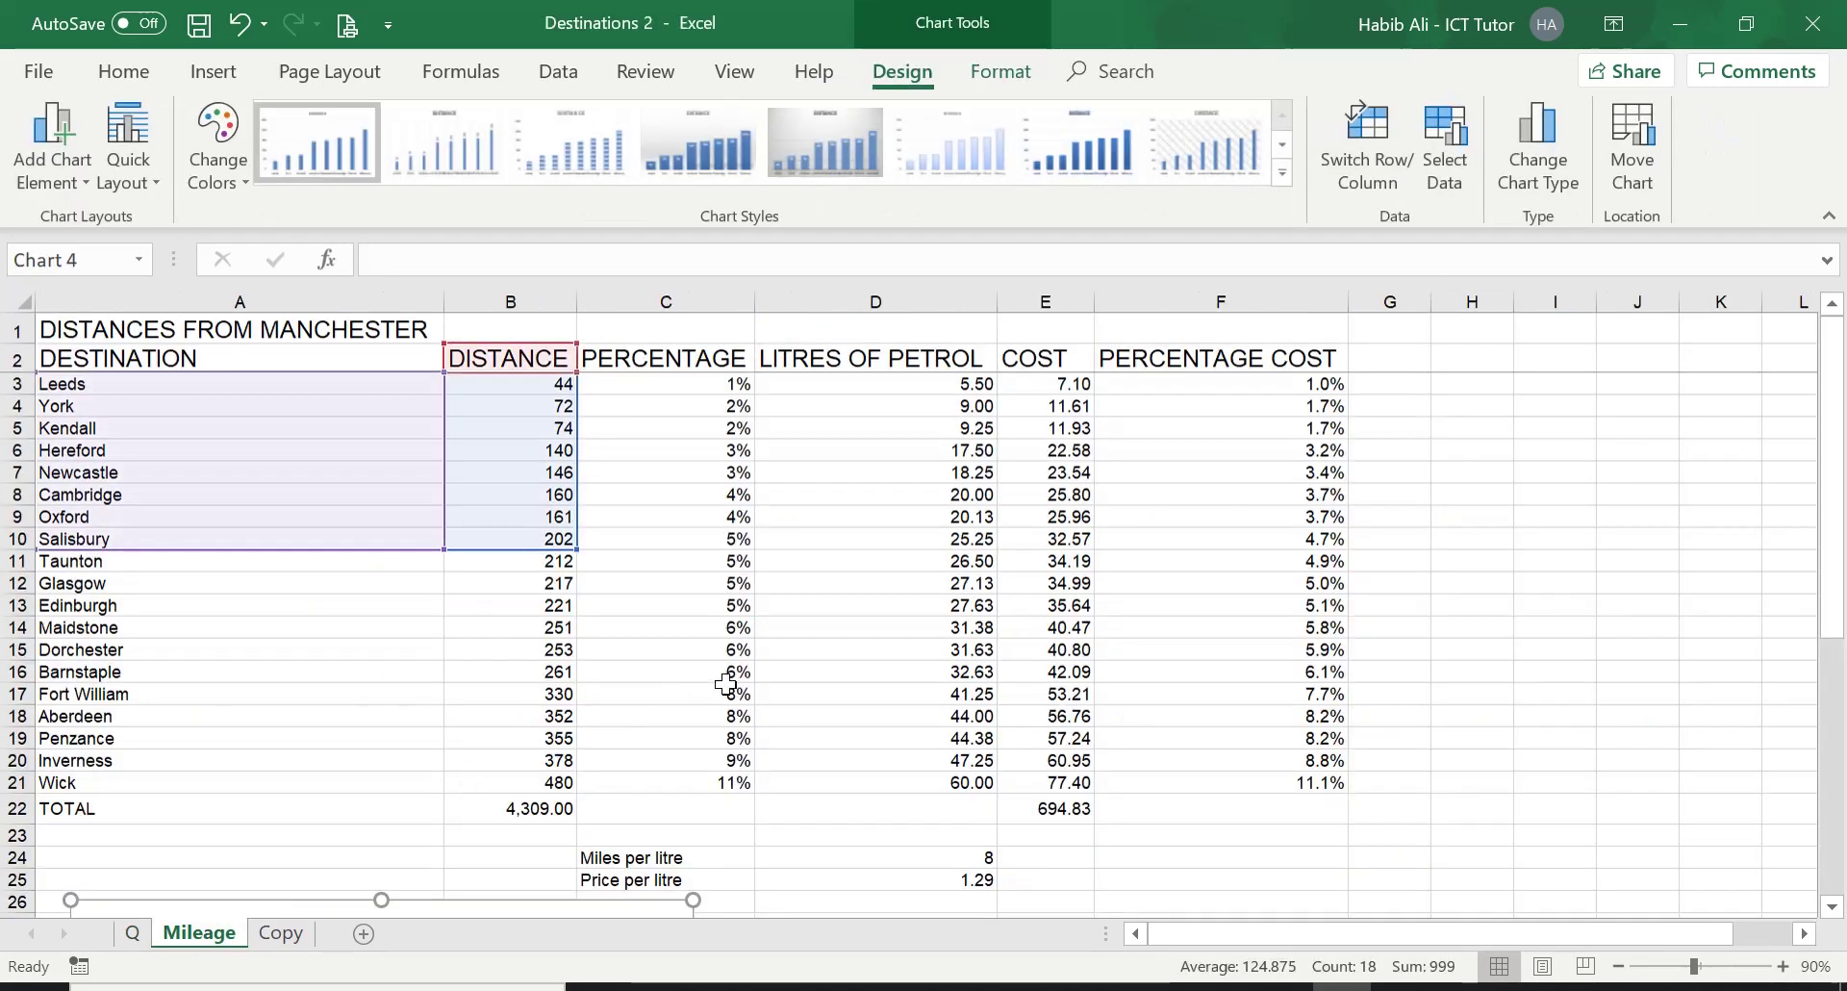